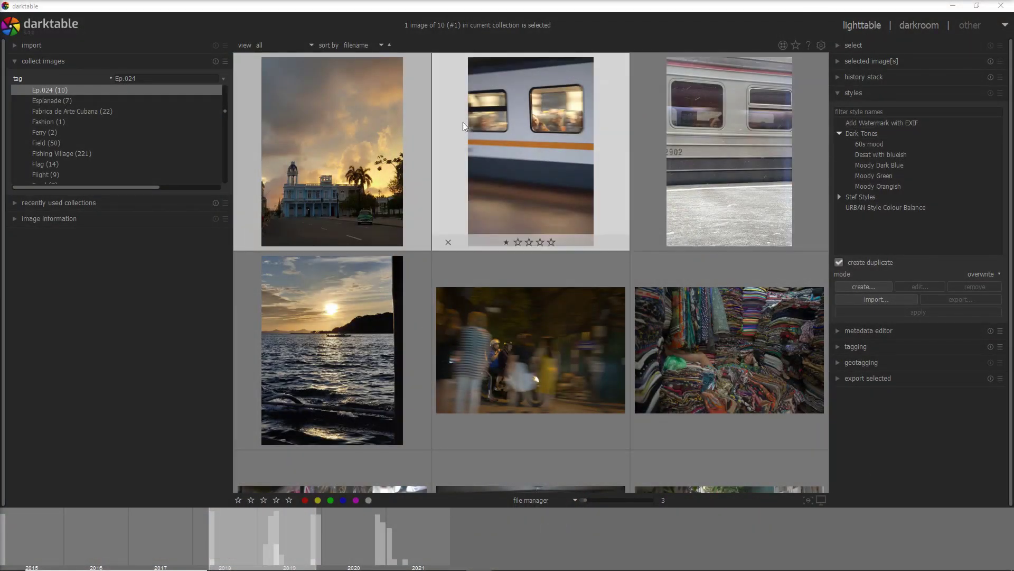
Step: Browse the thumbnails and open the sunset street photo in the darkroom
{"action": "scroll", "coordinate": [424, 173], "scroll_direction": "down", "scroll_amount": 2}
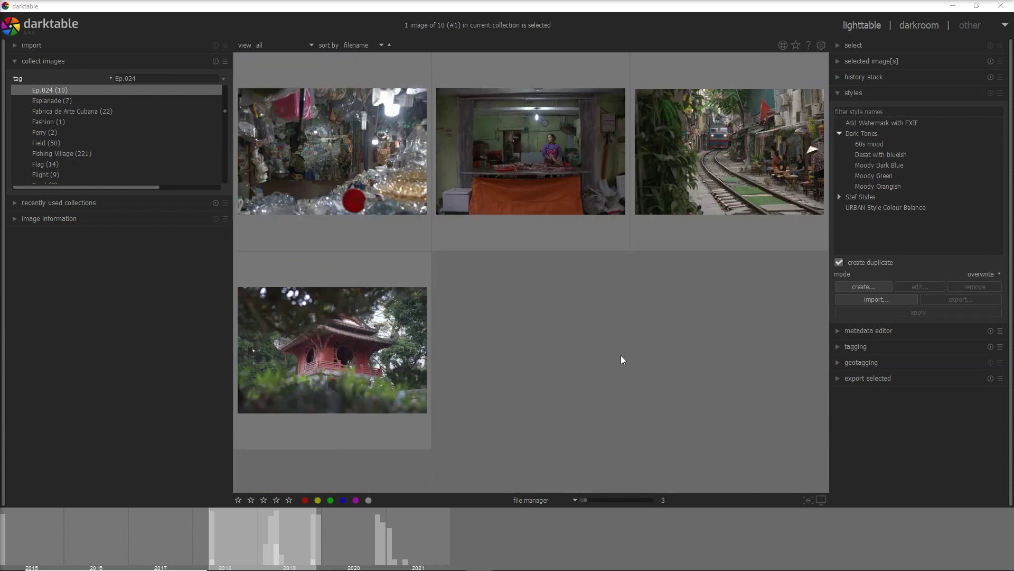
{"action": "scroll", "coordinate": [623, 358], "scroll_direction": "up", "scroll_amount": 2}
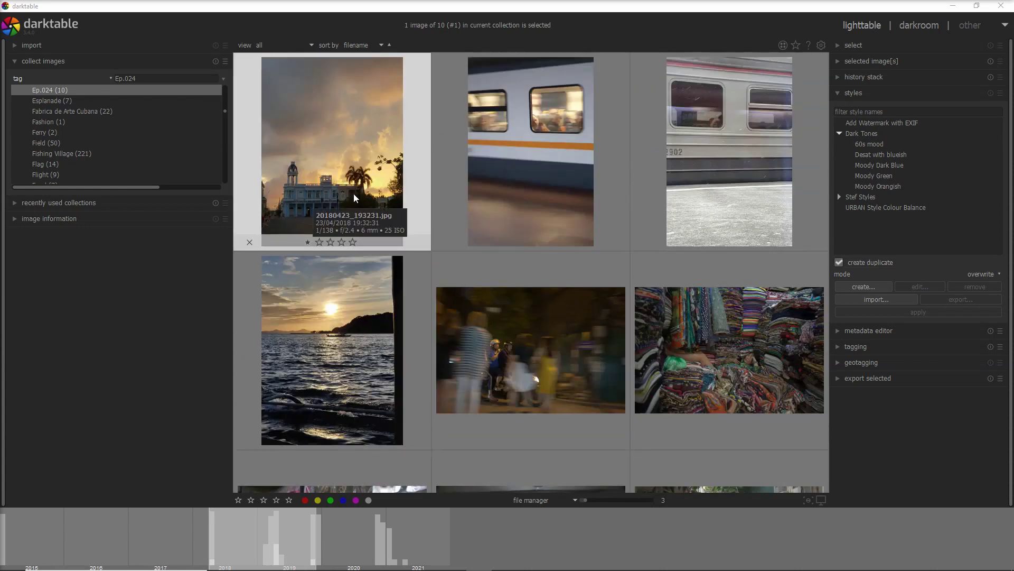
{"action": "scroll", "coordinate": [550, 165], "scroll_direction": "down", "scroll_amount": 2}
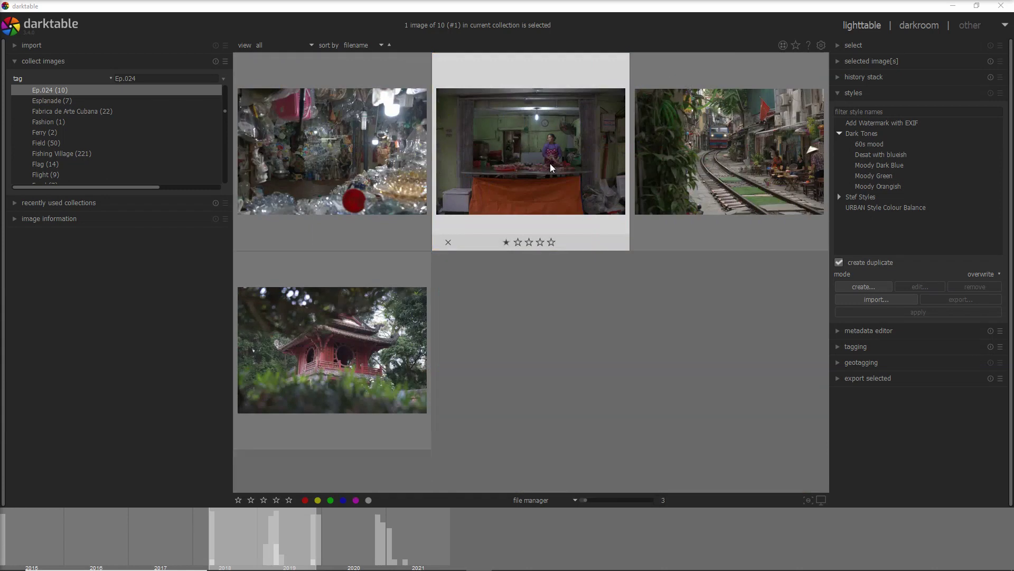
{"action": "scroll", "coordinate": [581, 317], "scroll_direction": "up", "scroll_amount": 2}
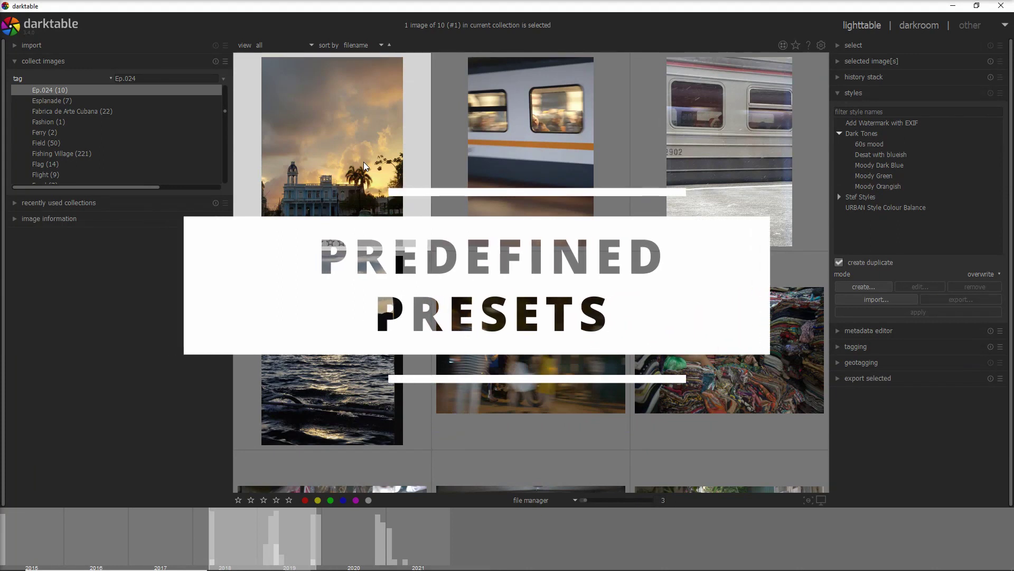
{"action": "double_click", "coordinate": [363, 161]}
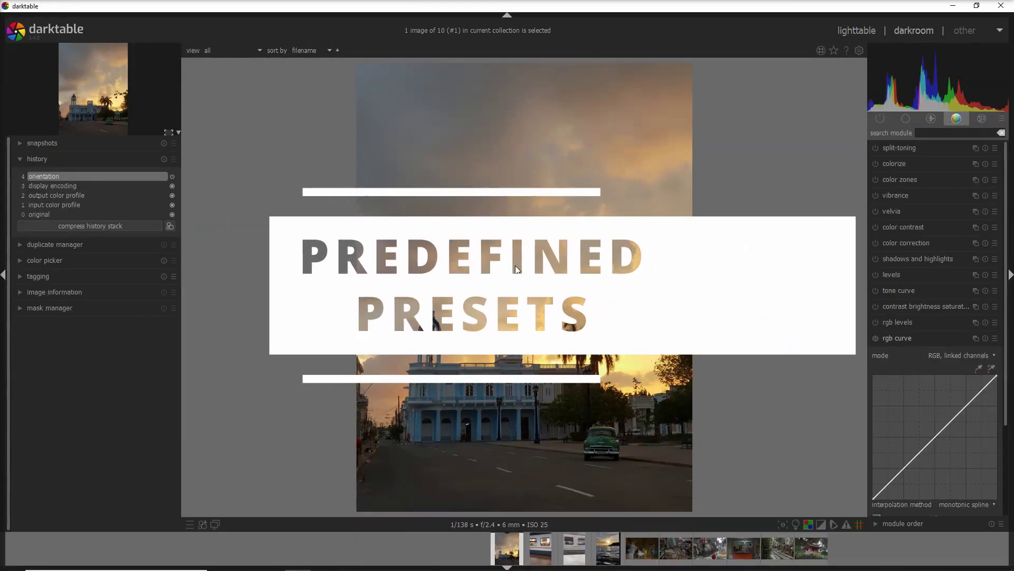
Step: Apply the color zones 'black & white film' preset to turn the photo monochrome
{"action": "left_click", "coordinate": [903, 165]}
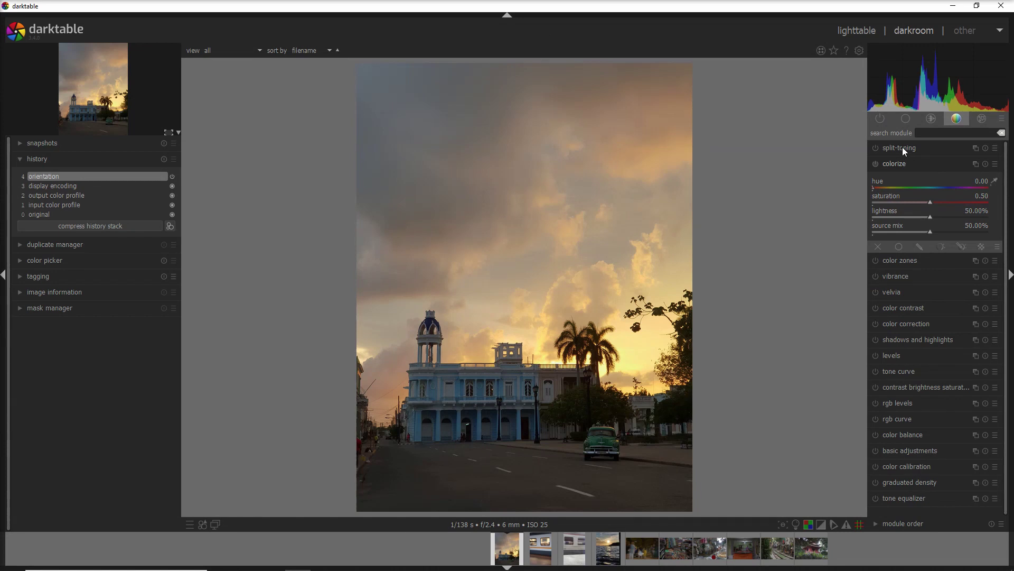
{"action": "left_click", "coordinate": [932, 261]}
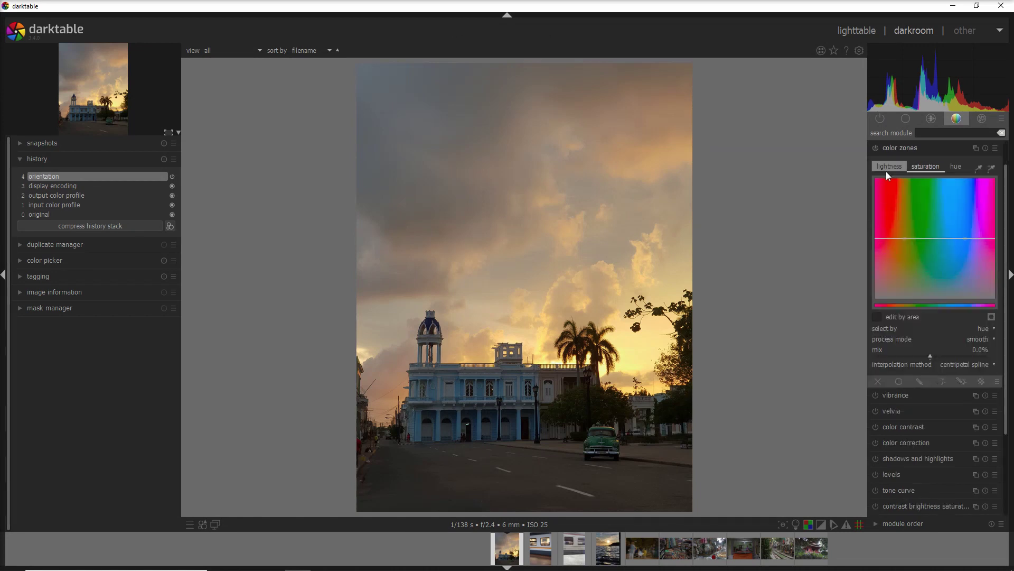
{"action": "left_click", "coordinate": [996, 148]}
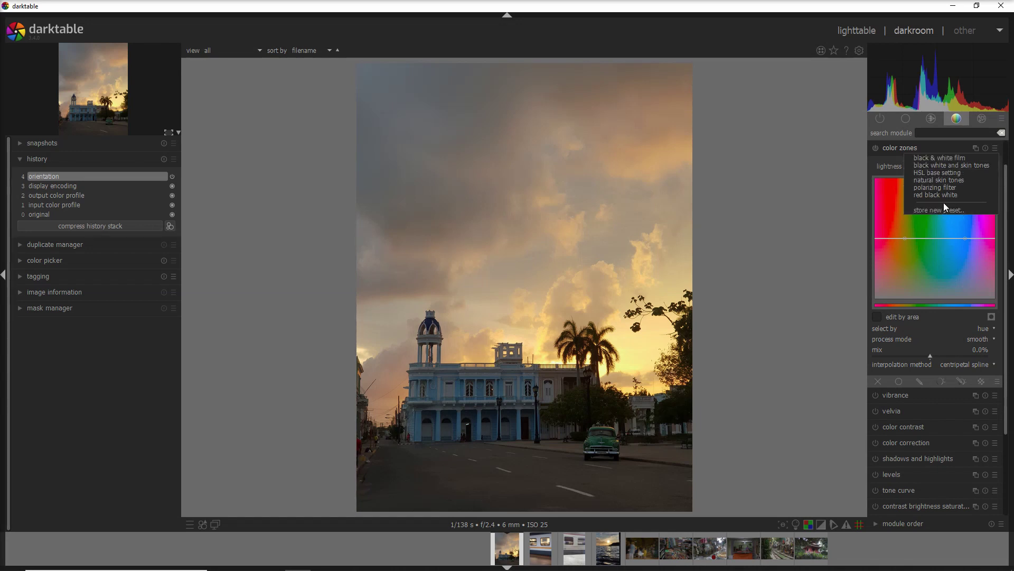
{"action": "left_click", "coordinate": [931, 162]}
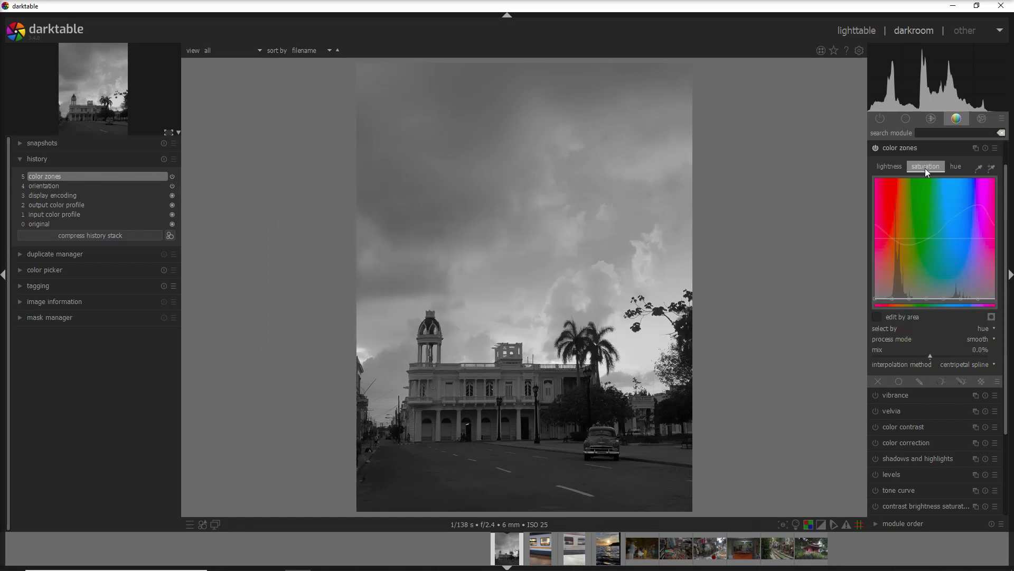
Step: Raise the saturation curve's ends, remove two low points and lift a peak higher
{"action": "left_click_drag", "start_coordinate": [876, 296], "coordinate": [942, 273]}
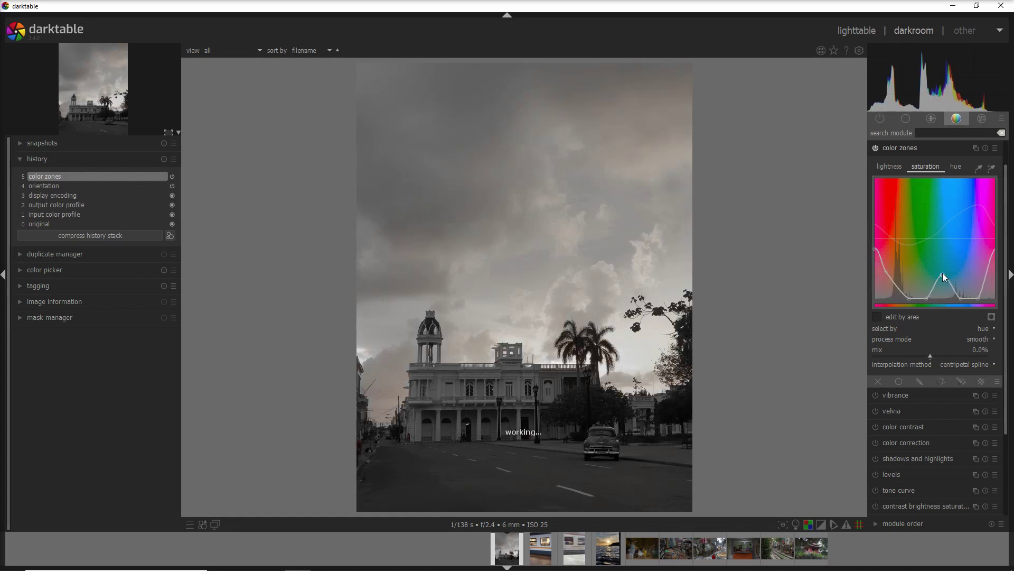
{"action": "right_click", "coordinate": [911, 298]}
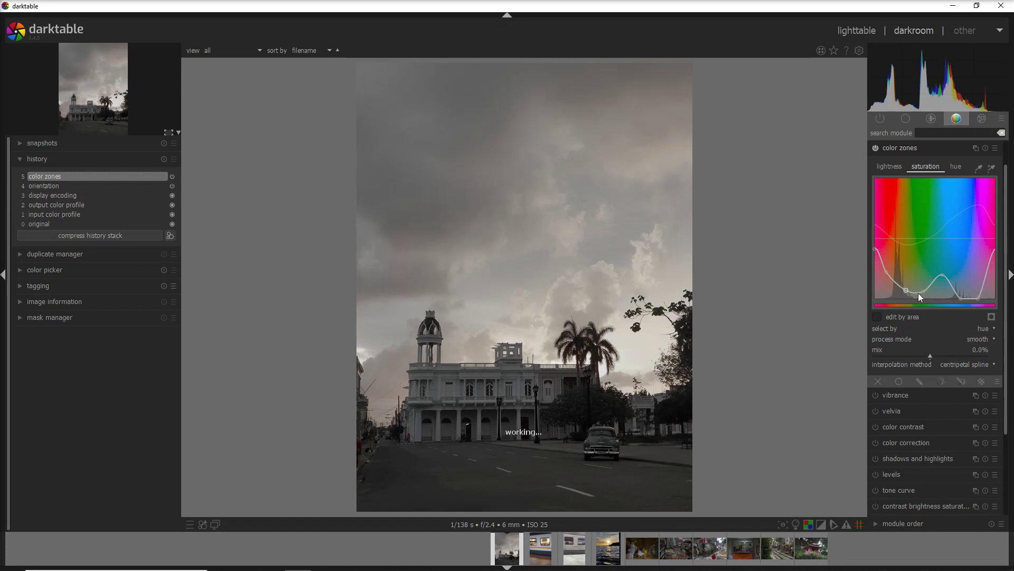
{"action": "right_click", "coordinate": [973, 293]}
{"action": "left_click_drag", "start_coordinate": [943, 277], "coordinate": [940, 254]}
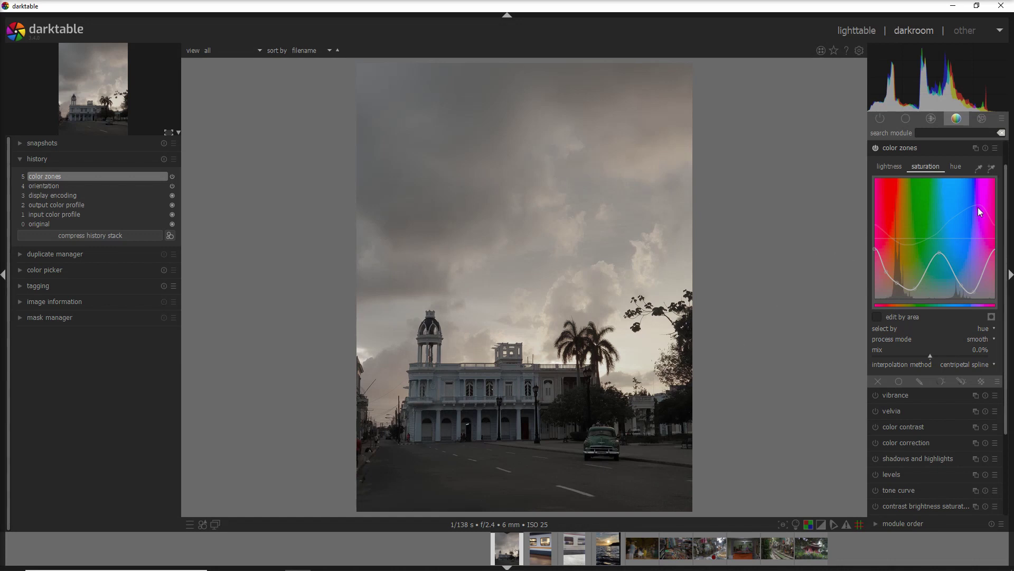
Step: Store the curve as the color zones preset 'TEST - BW with blue and red'
{"action": "left_click", "coordinate": [995, 148]}
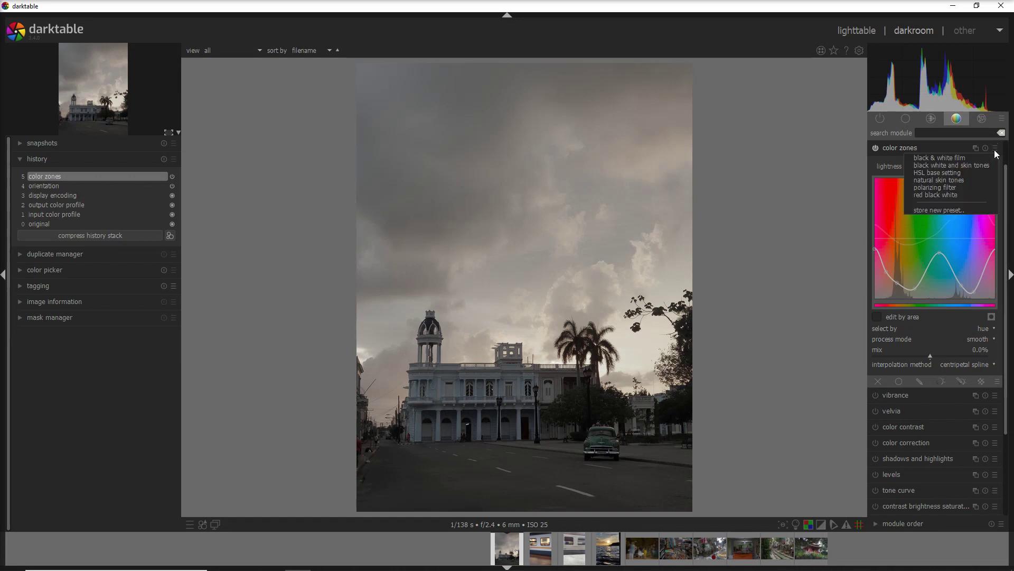
{"action": "left_click", "coordinate": [942, 211]}
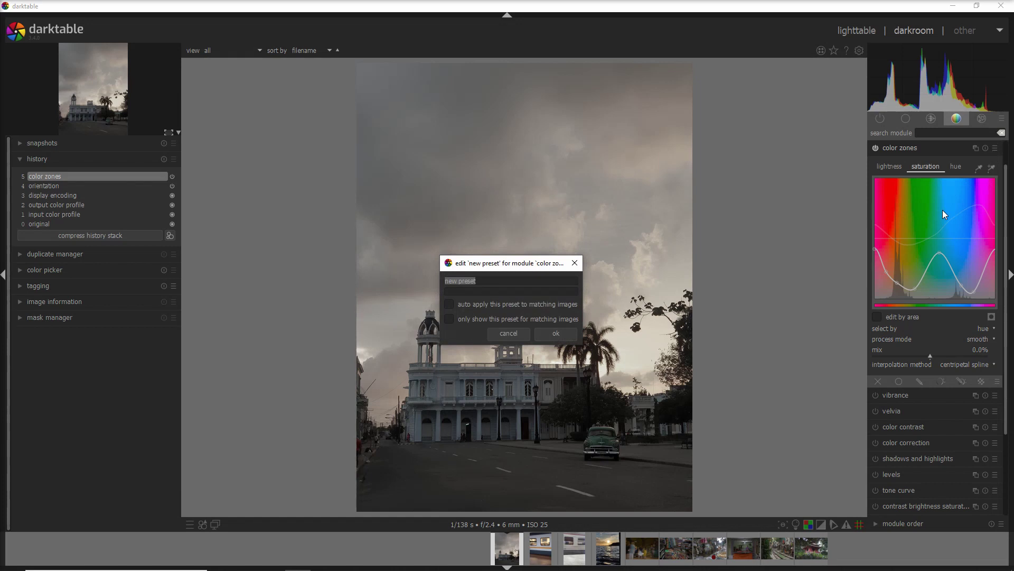
{"action": "type", "text": "TEST - BW with blue and red"}
{"action": "left_click", "coordinate": [553, 336]}
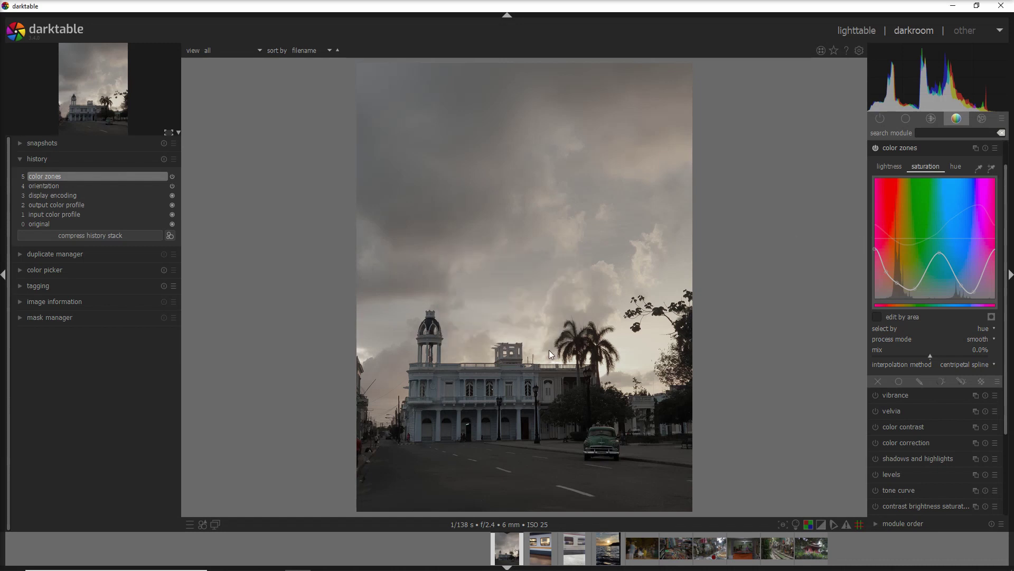
{"action": "left_click", "coordinate": [995, 148]}
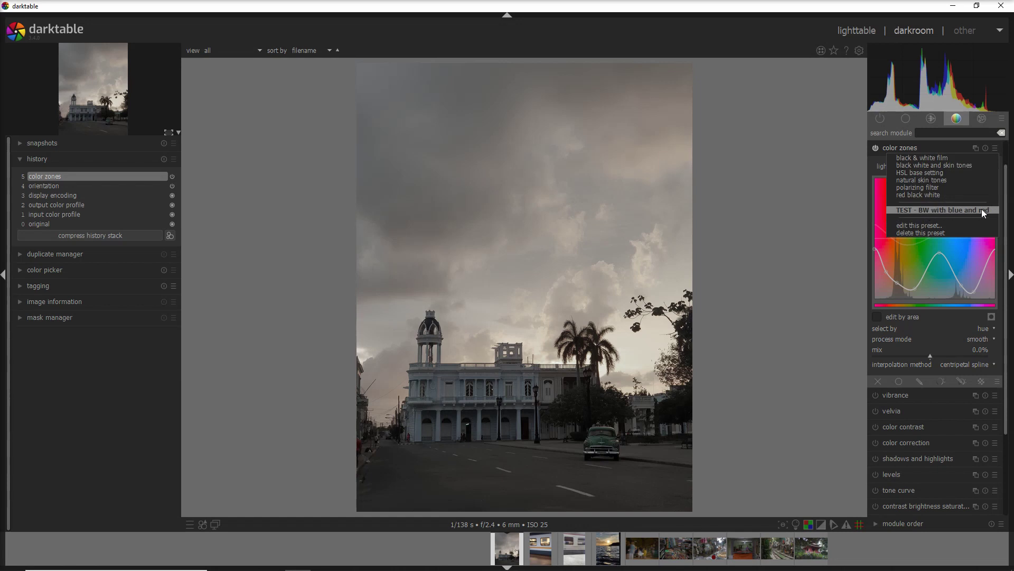
{"action": "left_click", "coordinate": [997, 151]}
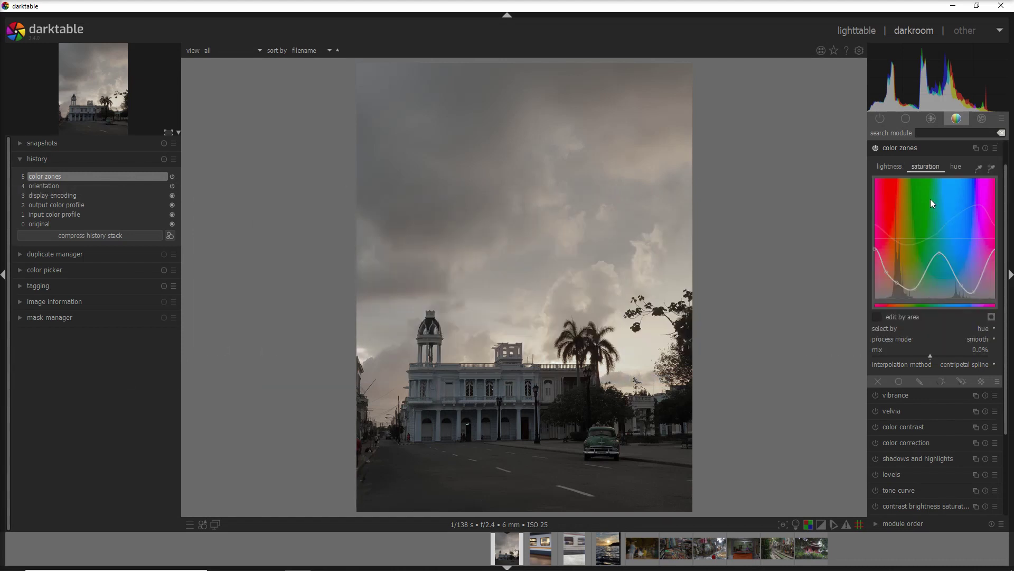
{"action": "left_click", "coordinate": [905, 118]}
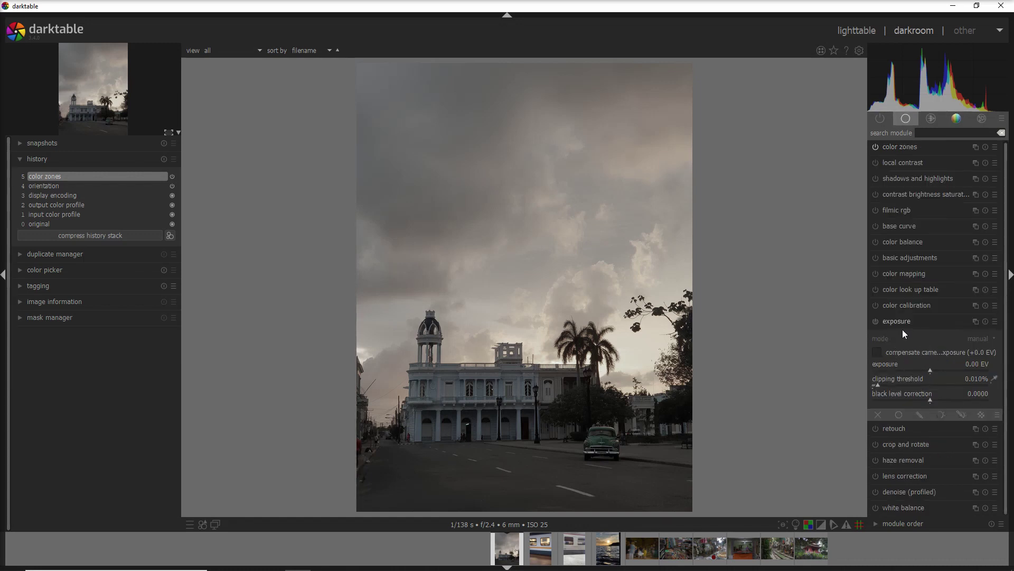
Step: Enable exposure at 1.00 EV and draft an auto-applying preset named '1 Stop Exp'
{"action": "left_click", "coordinate": [876, 322]}
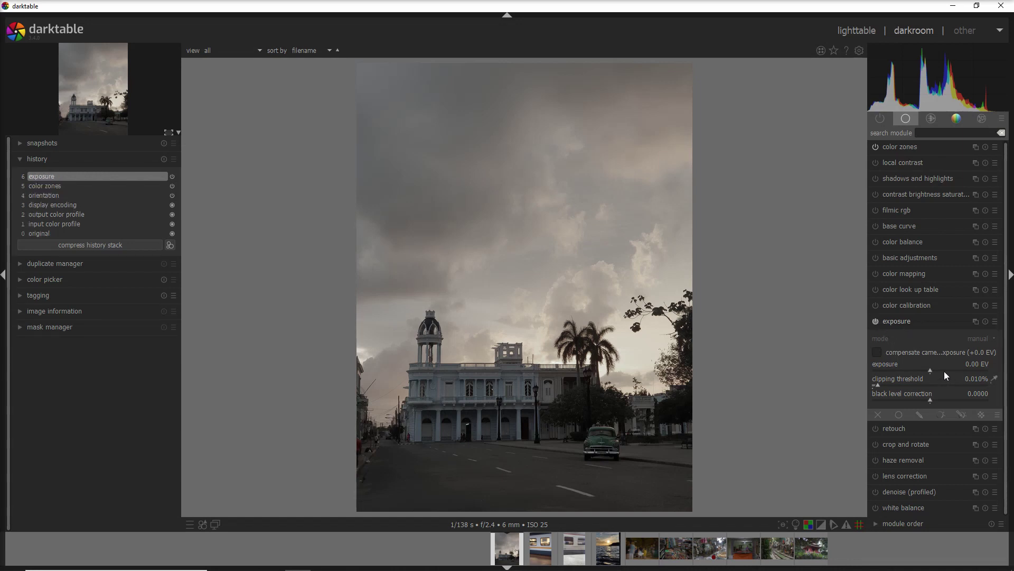
{"action": "left_click_drag", "start_coordinate": [946, 371], "coordinate": [950, 371]}
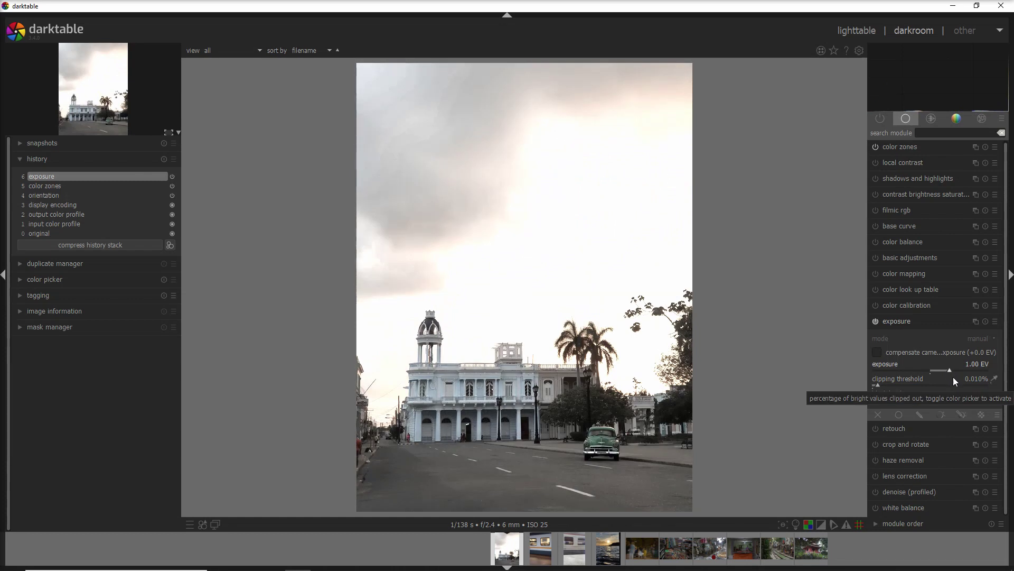
{"action": "left_click", "coordinate": [994, 320]}
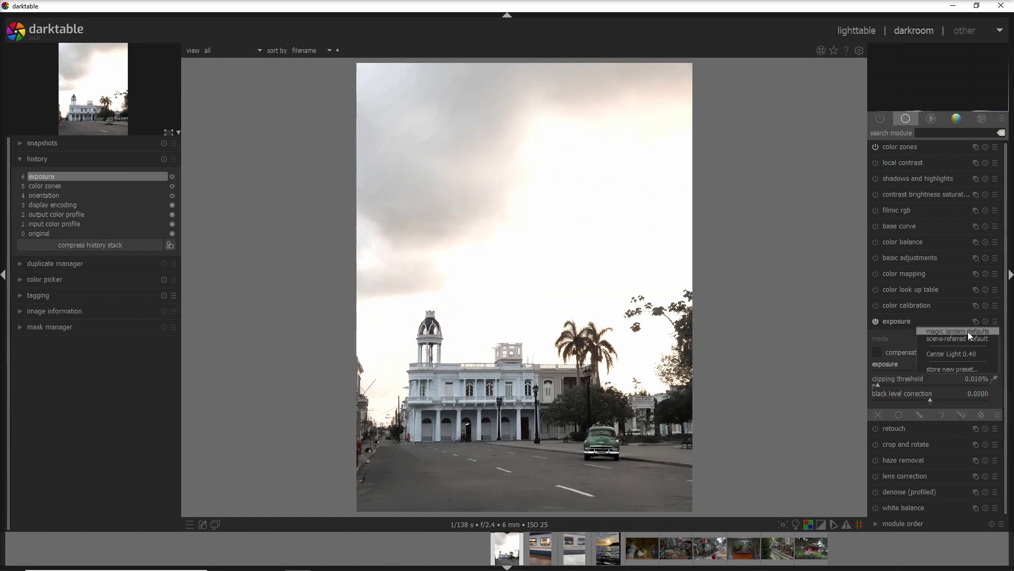
{"action": "left_click", "coordinate": [969, 368]}
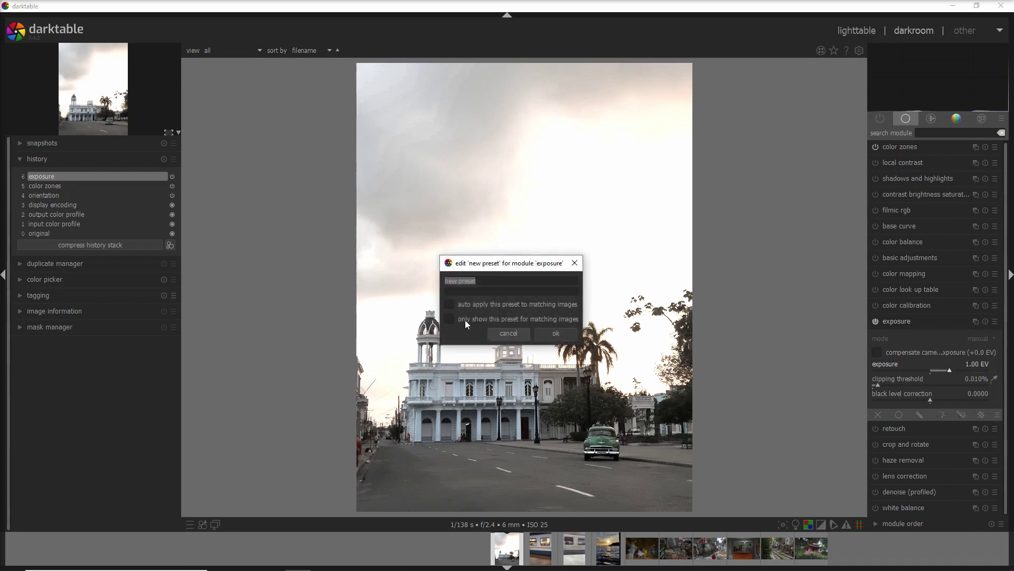
{"action": "type", "text": "1 Stop Exp"}
{"action": "left_click", "coordinate": [450, 305]}
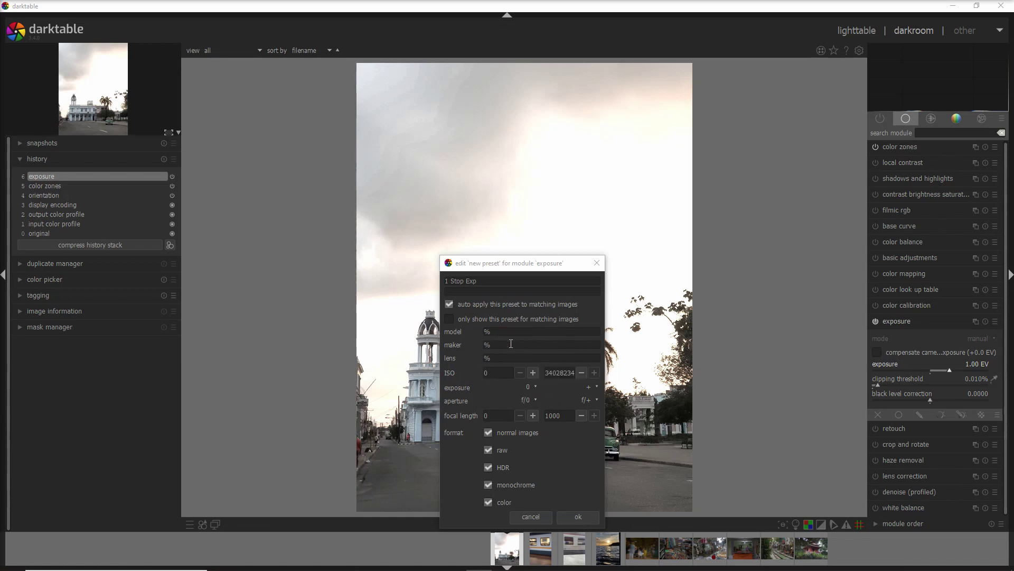
Step: Make '1 Stop Exp' show only for matching images instead of auto-applying
{"action": "left_click", "coordinate": [449, 304]}
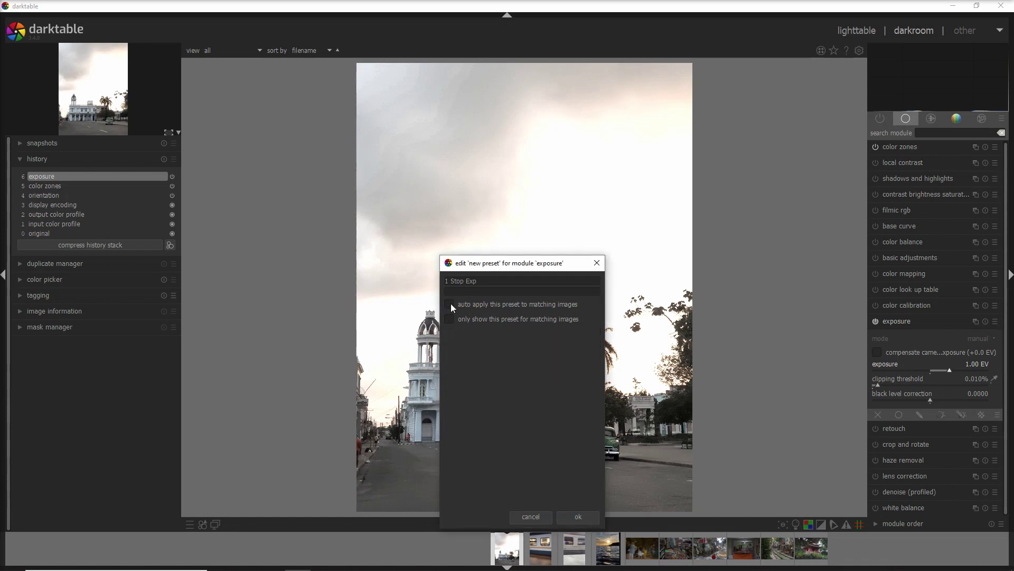
{"action": "left_click", "coordinate": [450, 319]}
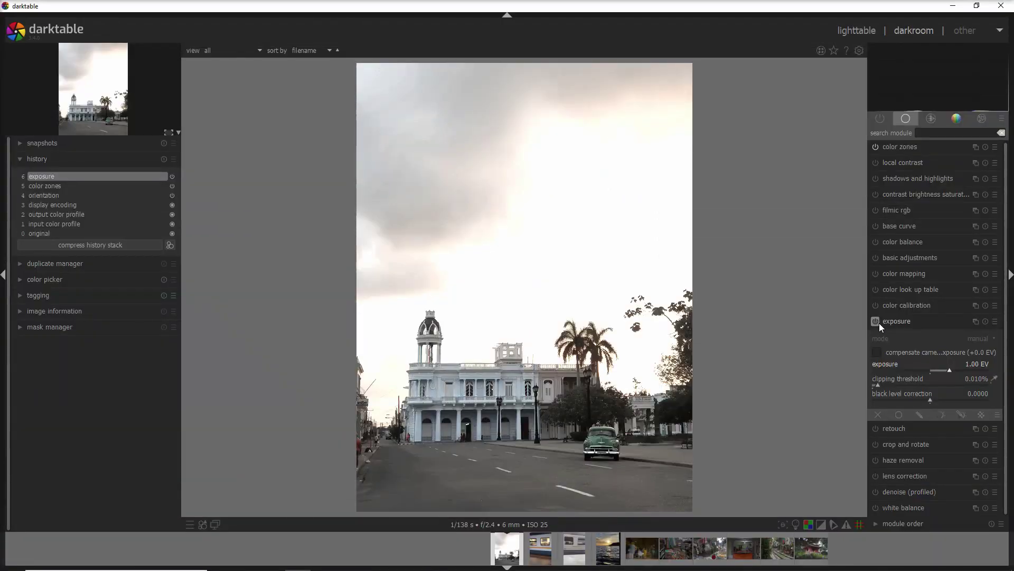
Step: Disable exposure and color zones, then enable rgb curve from the color module group
{"action": "left_click", "coordinate": [877, 322]}
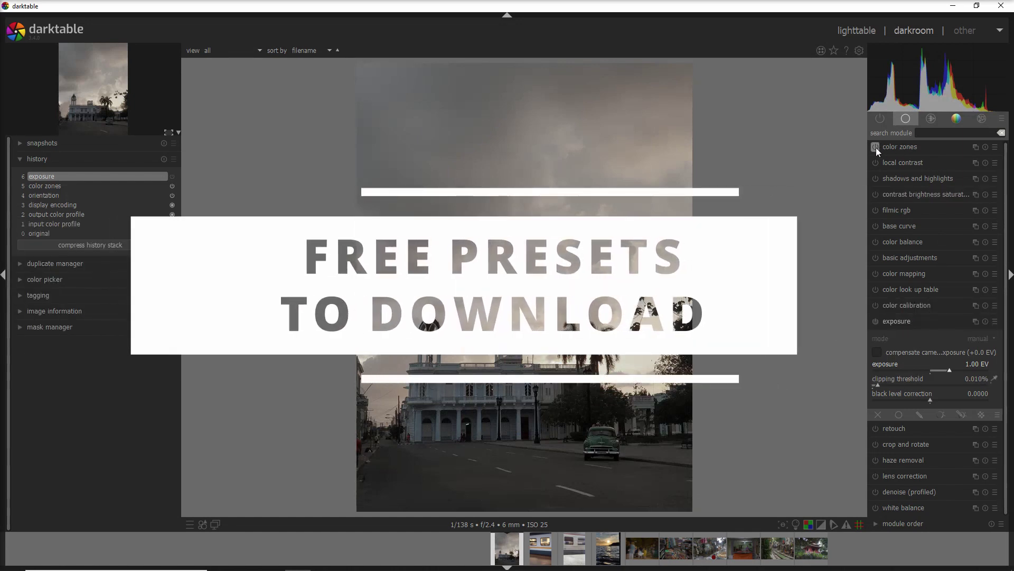
{"action": "left_click", "coordinate": [876, 148]}
{"action": "left_click", "coordinate": [955, 119]}
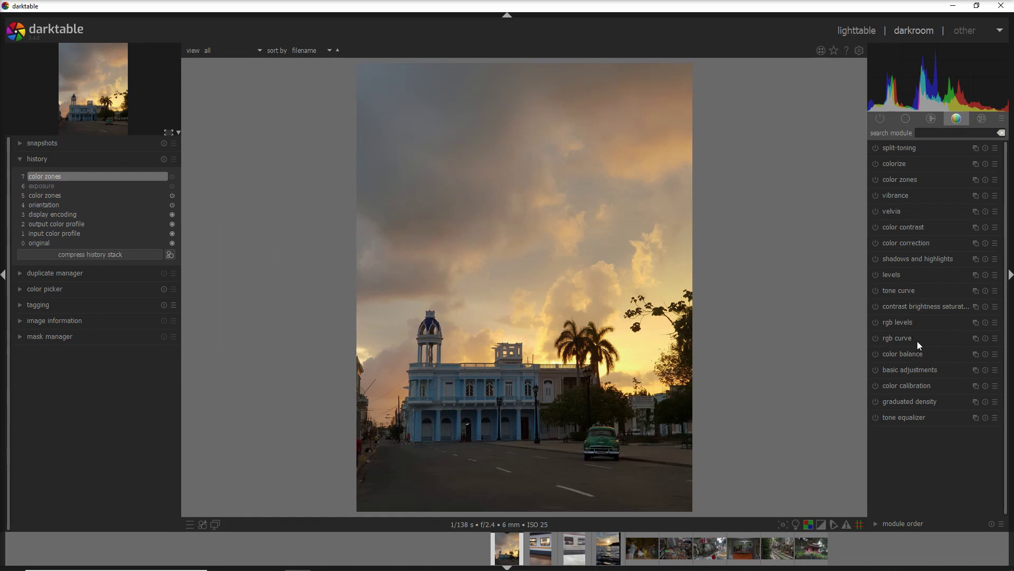
{"action": "left_click", "coordinate": [900, 336]}
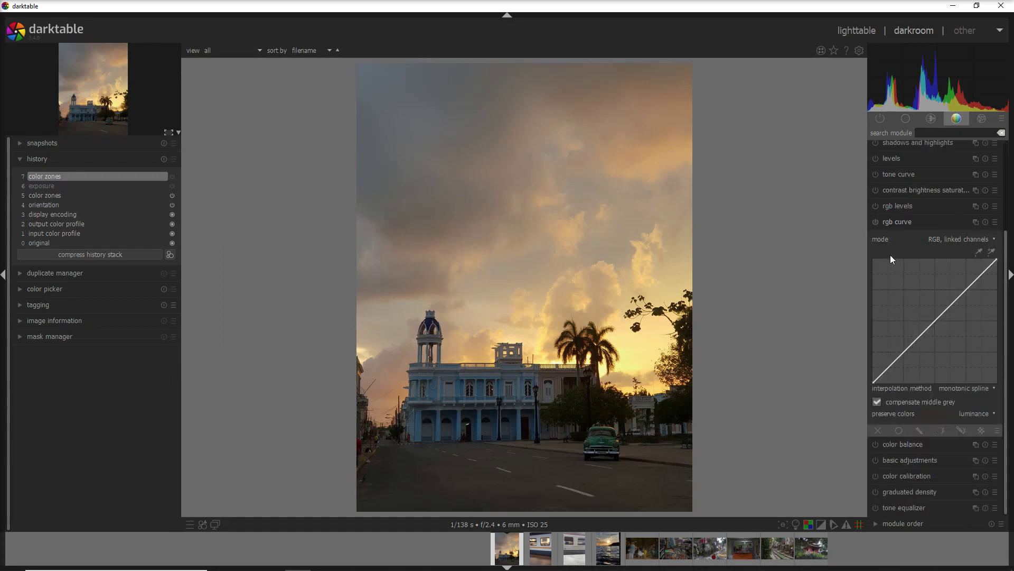
{"action": "left_click", "coordinate": [876, 222]}
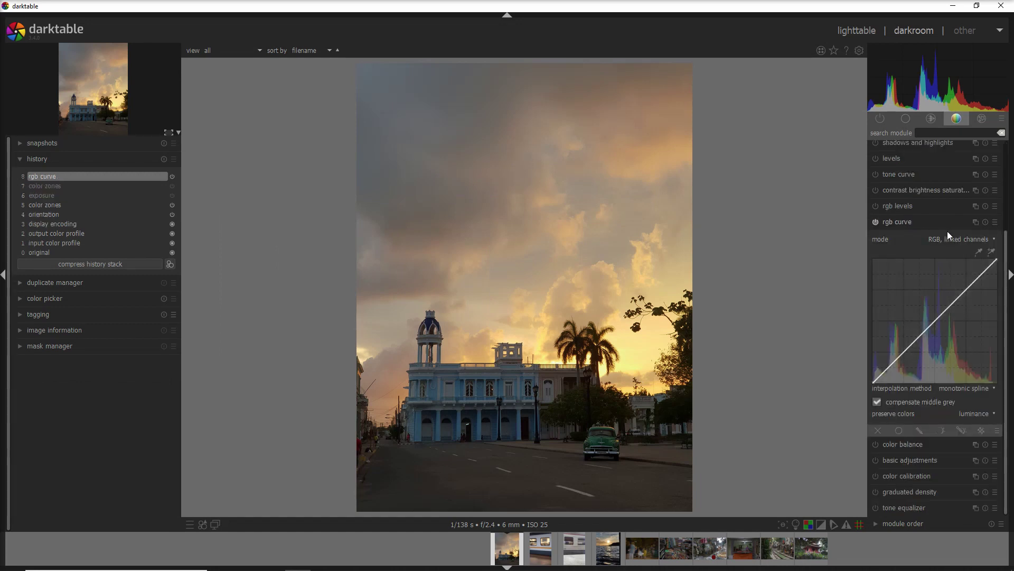
{"action": "left_click", "coordinate": [995, 222]}
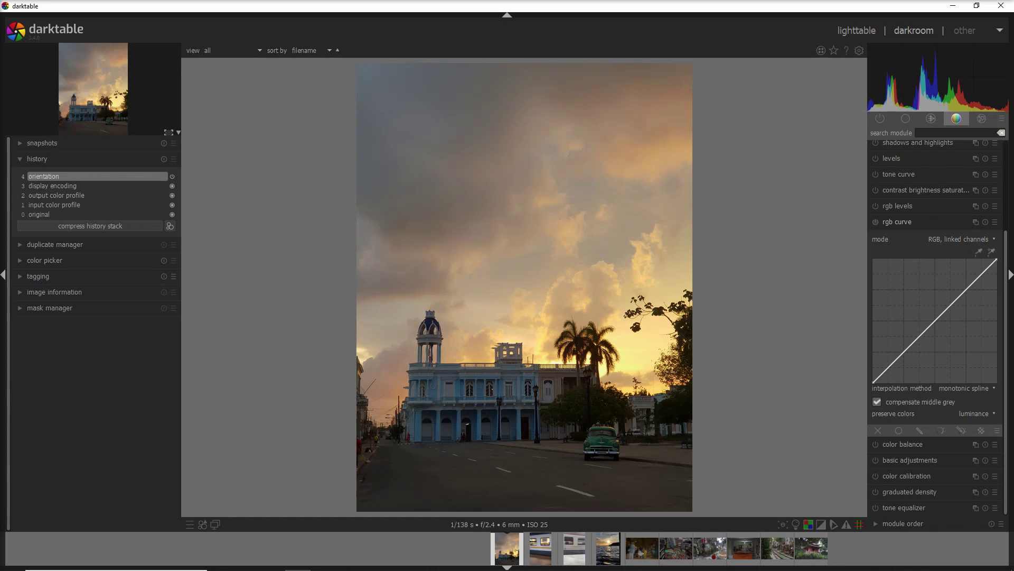
Step: Apply the SF - Red Sky rgb curve preset and inspect its green and blue channels
{"action": "left_click", "coordinate": [995, 222]}
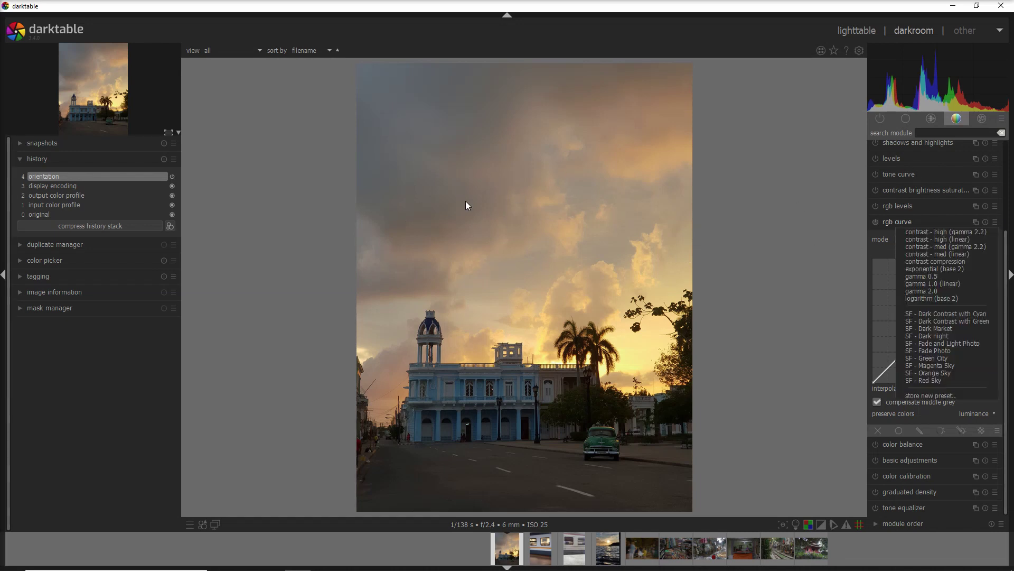
{"action": "left_click", "coordinate": [928, 381]}
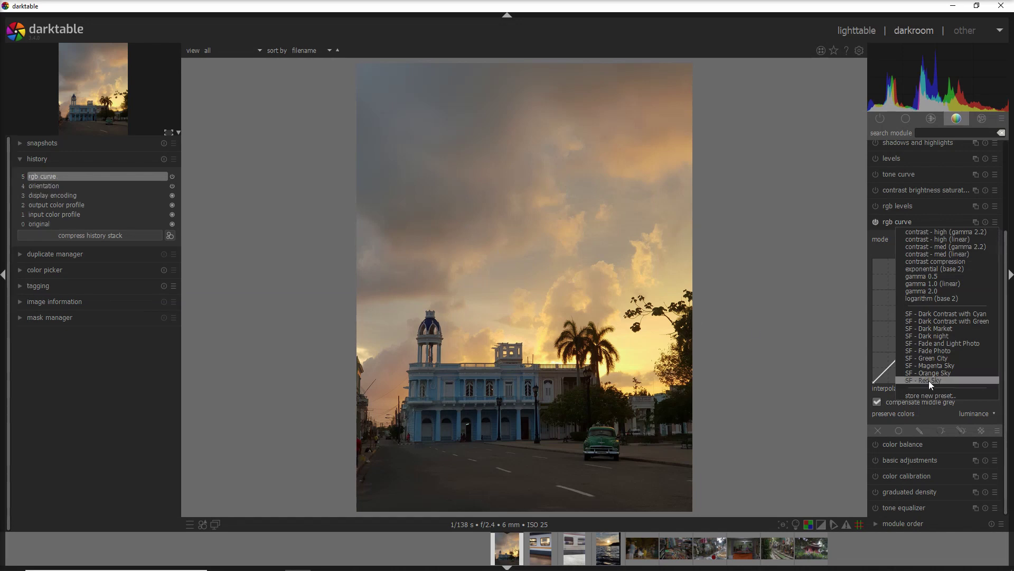
{"action": "left_click", "coordinate": [930, 380]}
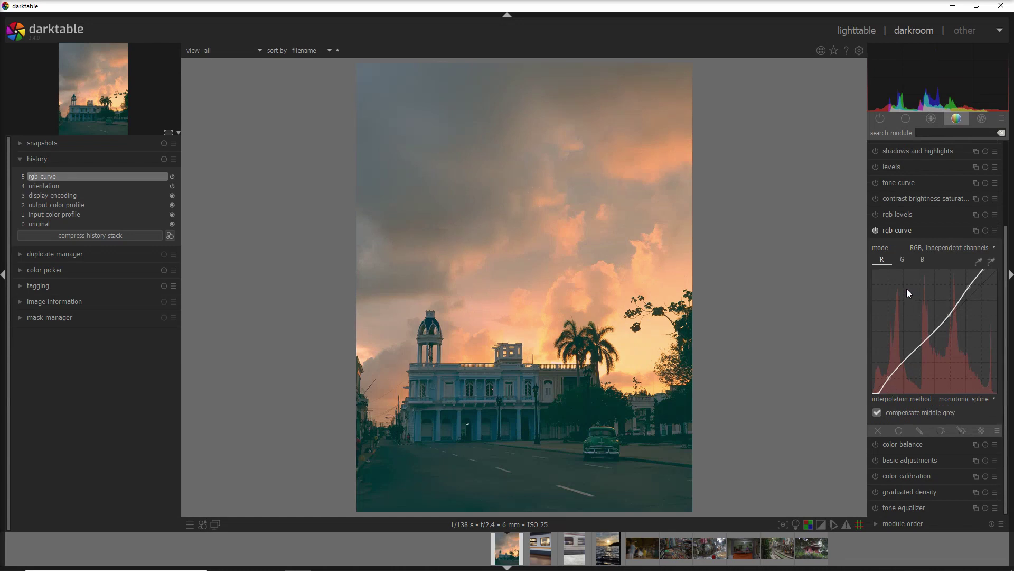
{"action": "left_click", "coordinate": [903, 261]}
{"action": "left_click", "coordinate": [920, 260]}
Step: Try SF - Orange Sky, then settle on SF - Magenta Sky for the building photo
{"action": "left_click", "coordinate": [995, 230]}
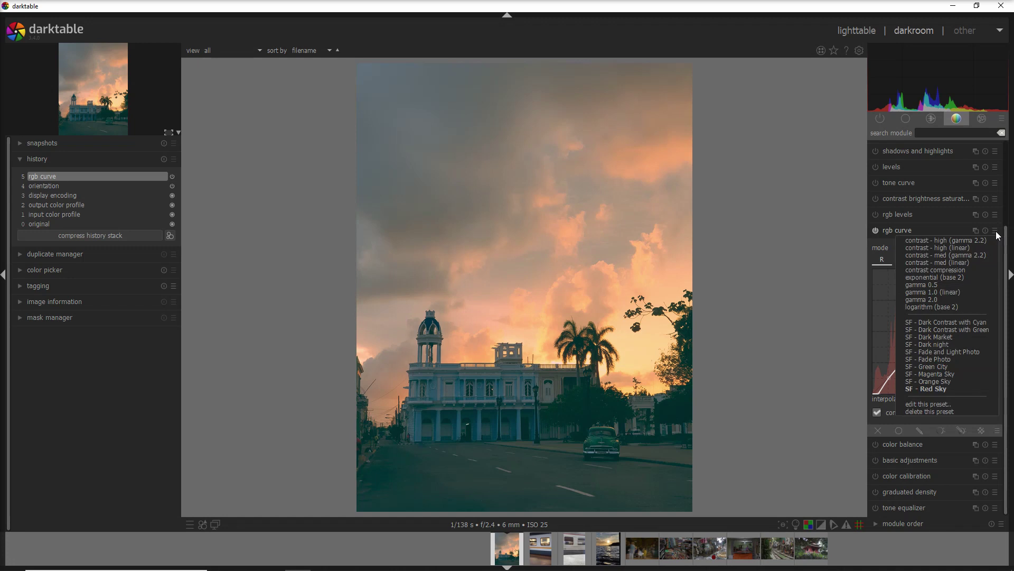
{"action": "left_click", "coordinate": [962, 381]}
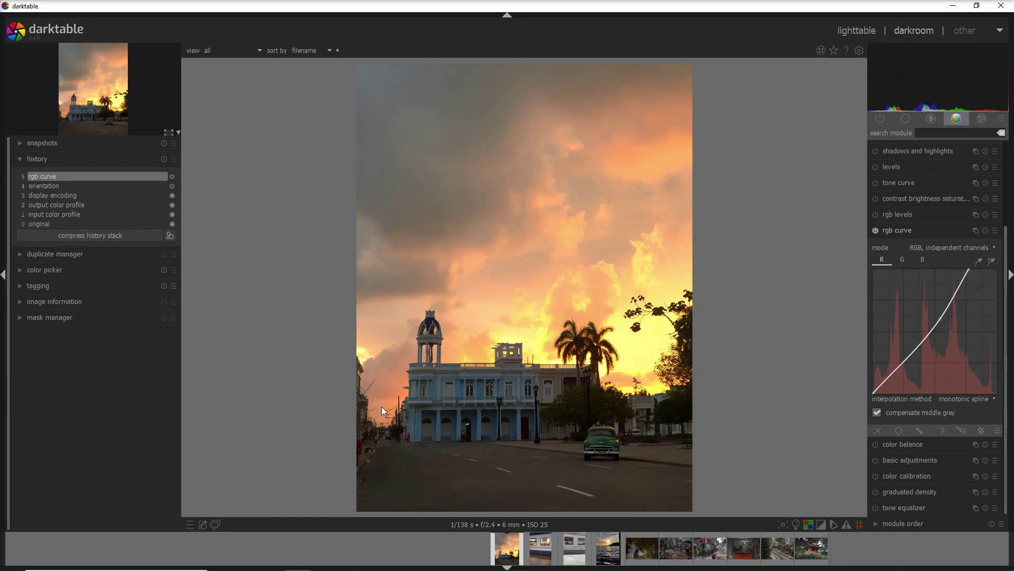
{"action": "left_click", "coordinate": [996, 230]}
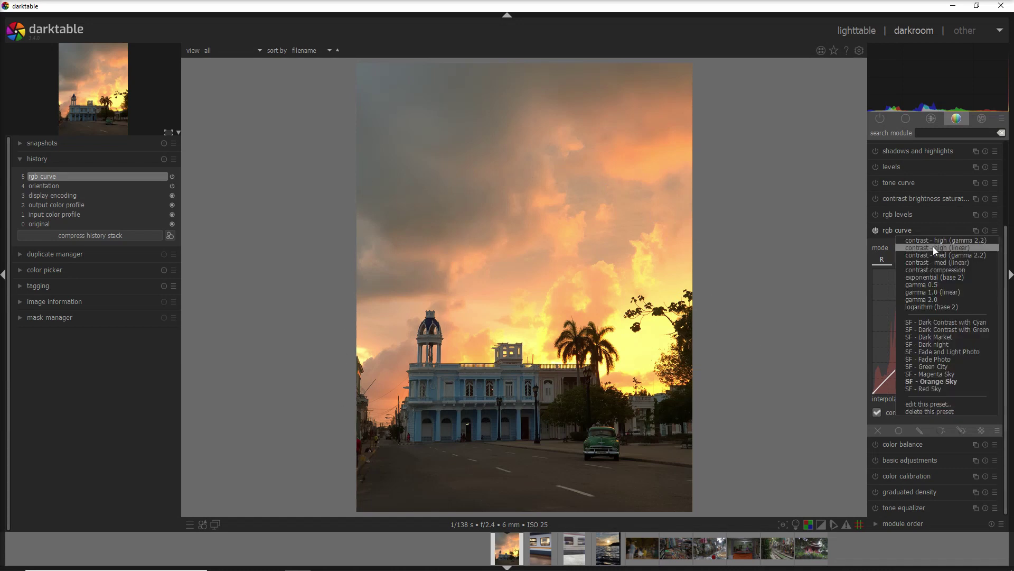
{"action": "left_click", "coordinate": [931, 374]}
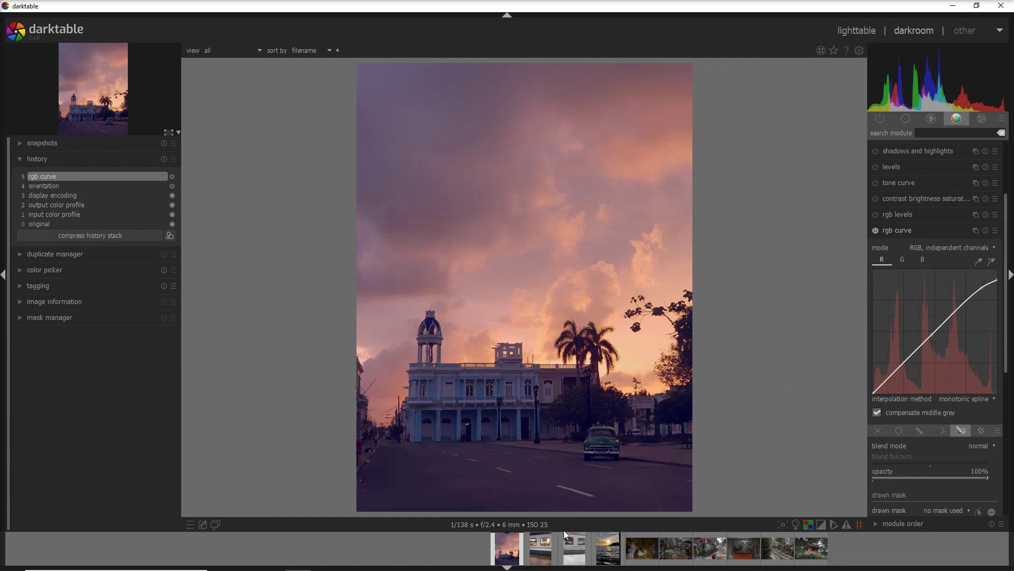
Step: Give the sea sunset photo SF - Red Sky, then open the red pavilion photo
{"action": "left_click", "coordinate": [606, 549]}
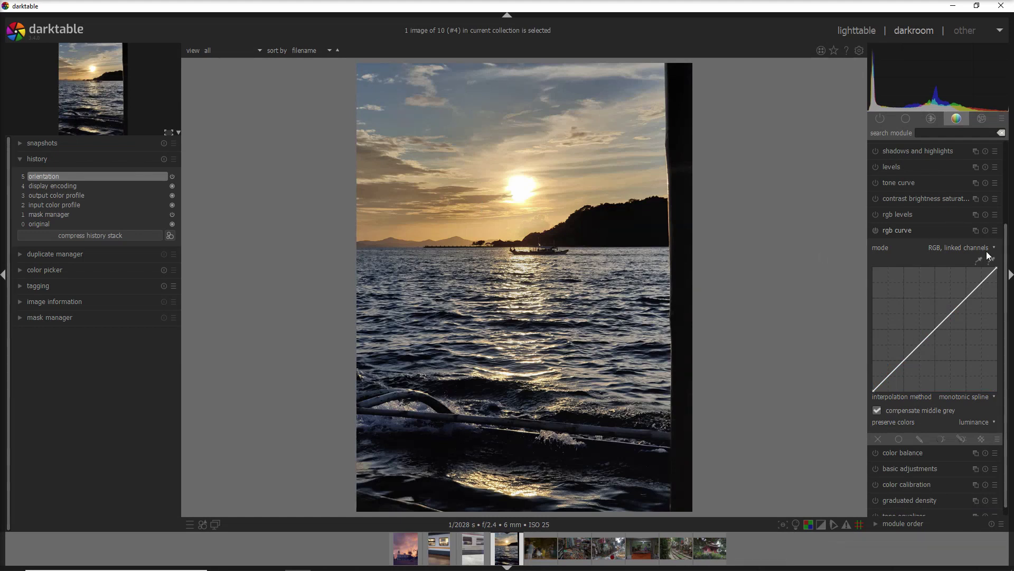
{"action": "left_click", "coordinate": [994, 231]}
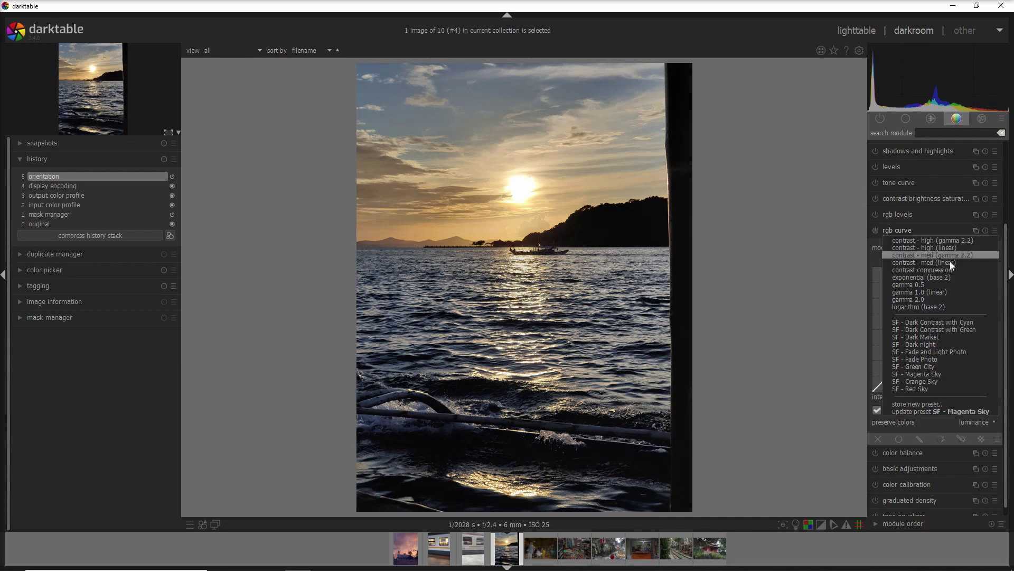
{"action": "left_click", "coordinate": [922, 389]}
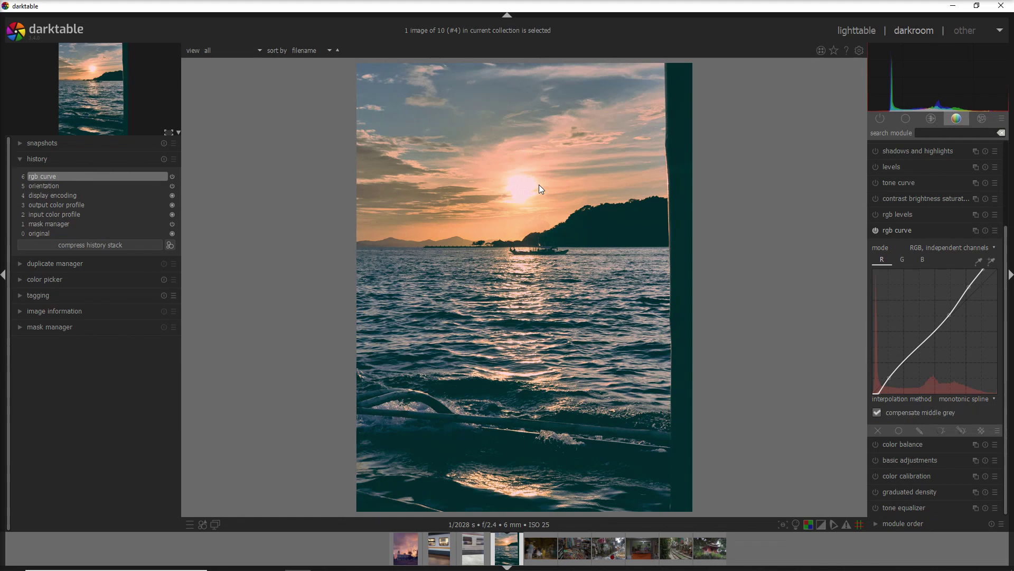
{"action": "left_click", "coordinate": [997, 232]}
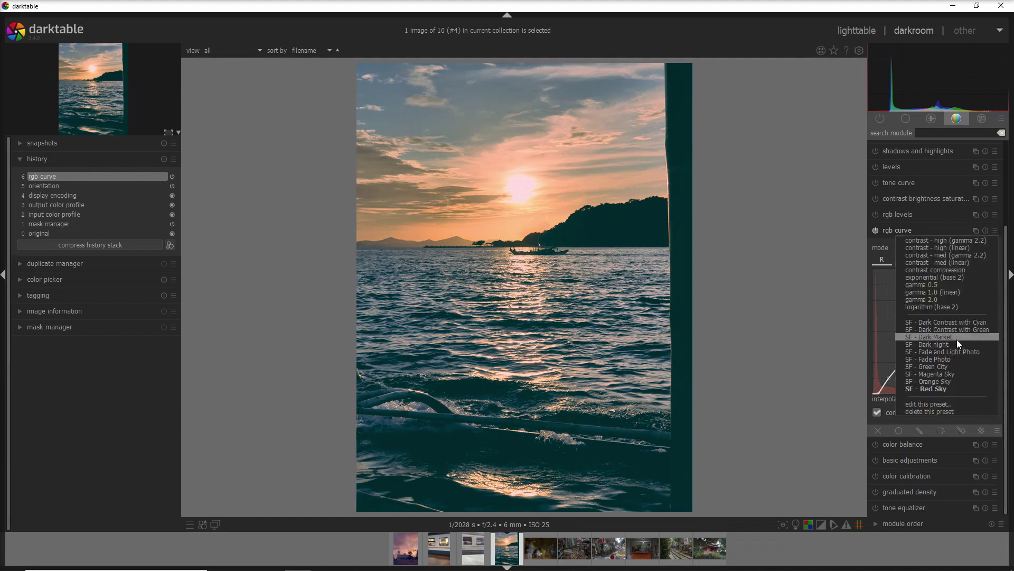
{"action": "left_click", "coordinate": [800, 351]}
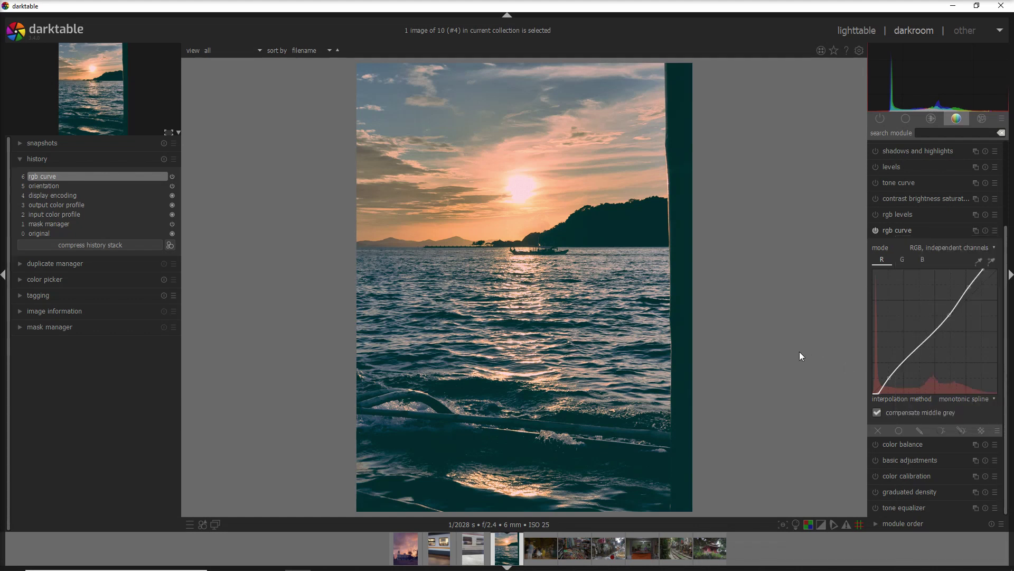
{"action": "left_click", "coordinate": [713, 554]}
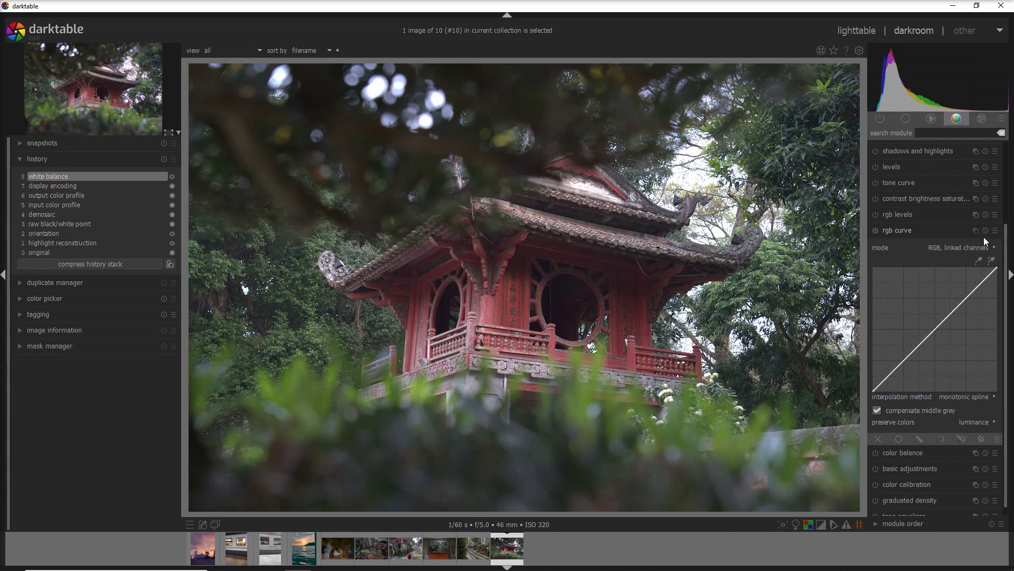
Step: Enable rgb curve on the red pavilion photo and apply the SF - Green City preset
{"action": "left_click", "coordinate": [876, 231]}
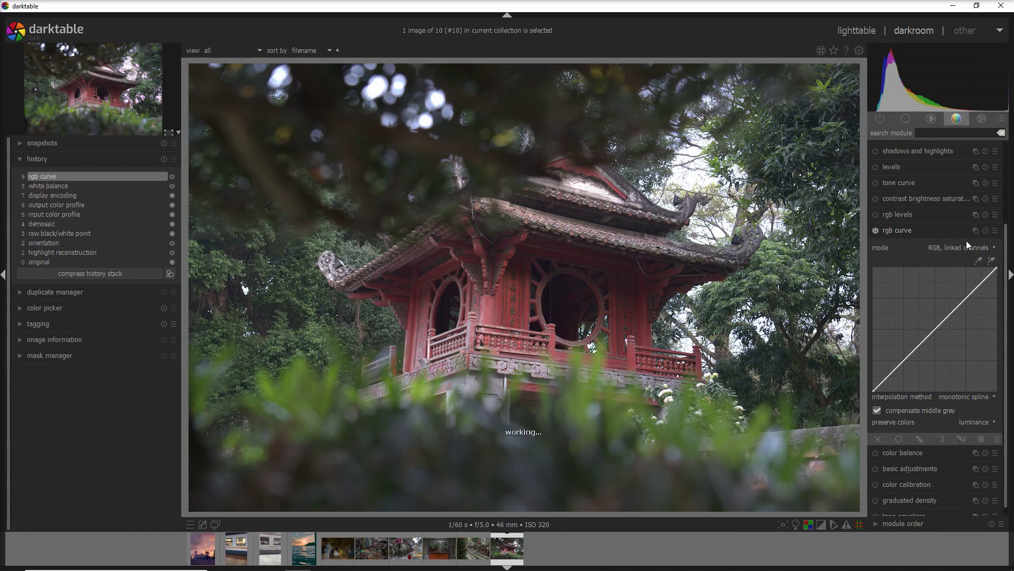
{"action": "left_click", "coordinate": [995, 231]}
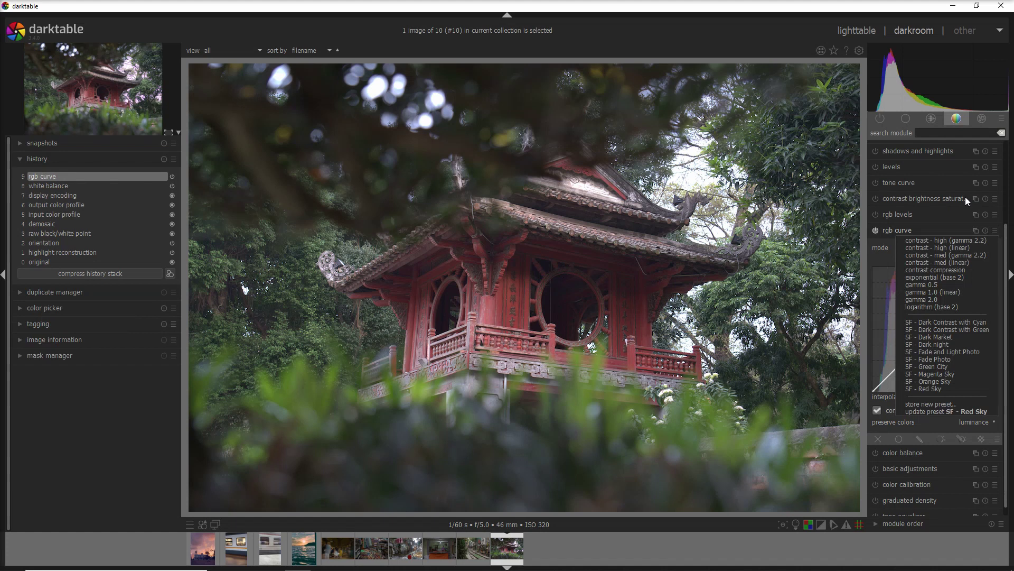
{"action": "left_click", "coordinate": [956, 367]}
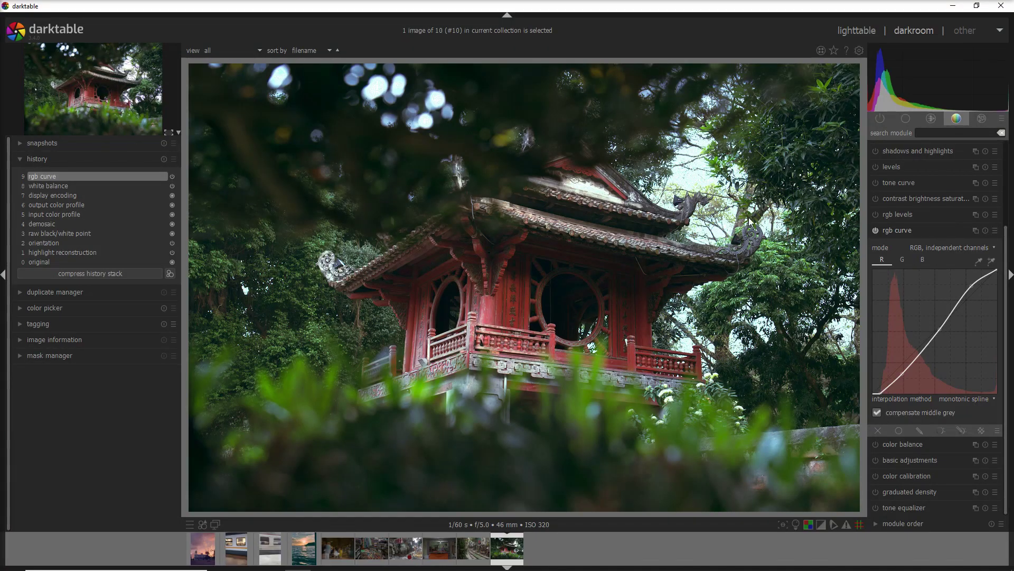
Step: Open the fabric market photo from the filmstrip and apply the SF - Dark Market curve
{"action": "left_click", "coordinate": [378, 555]}
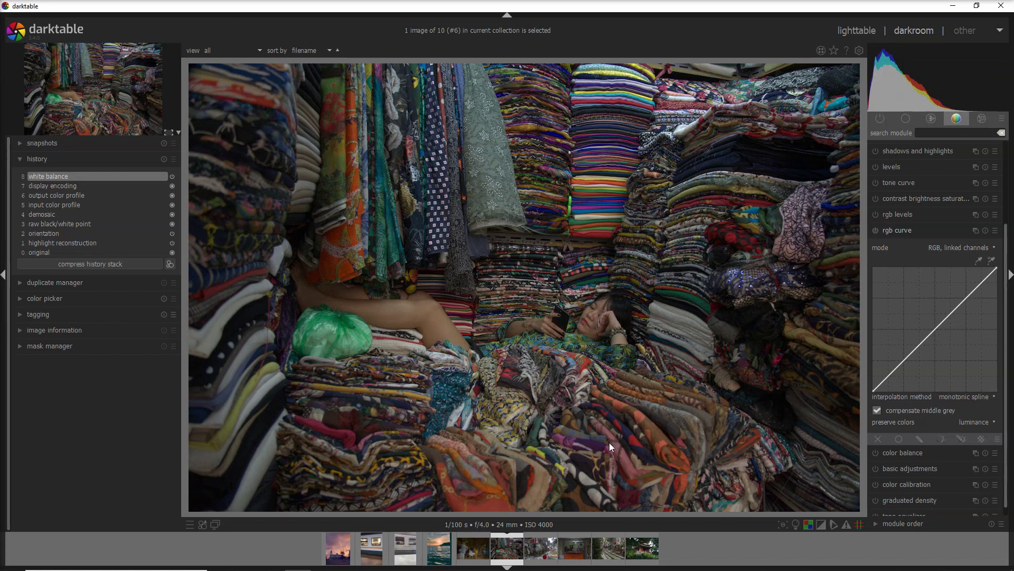
{"action": "left_click", "coordinate": [995, 231]}
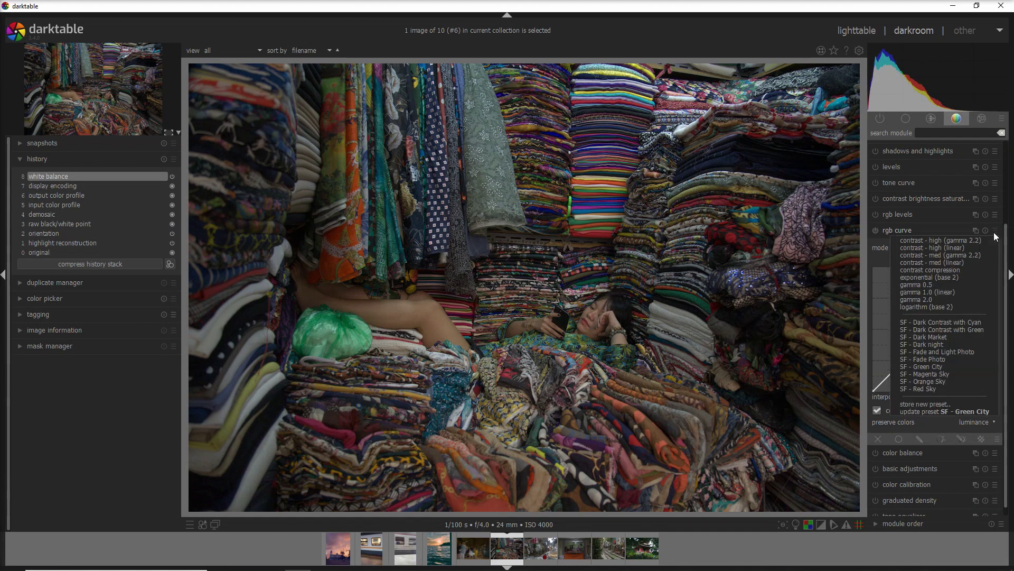
{"action": "left_click", "coordinate": [943, 336]}
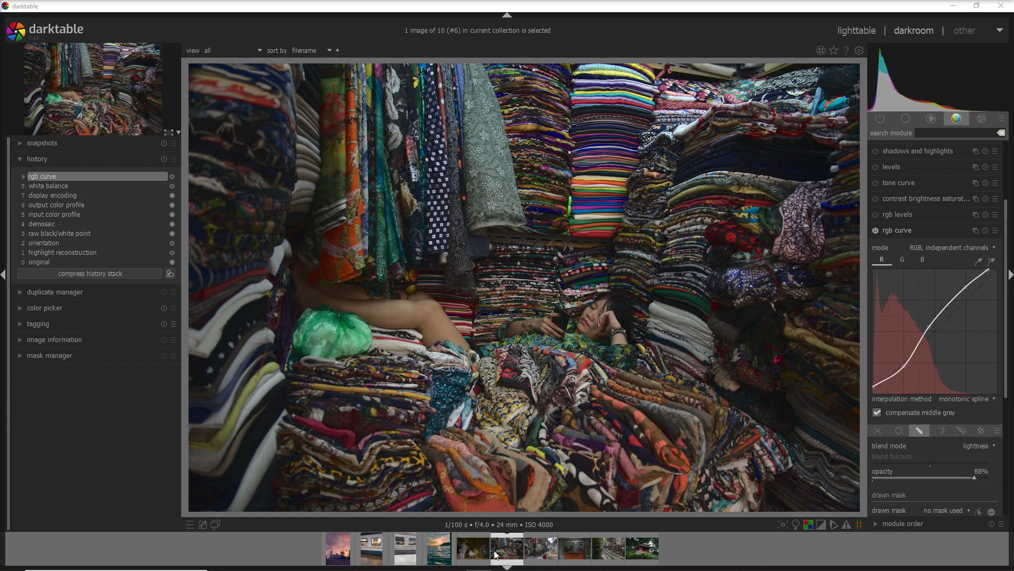
Step: Give the market stall photo SF - Dark Market as well, then open the train photo
{"action": "left_click", "coordinate": [575, 551]}
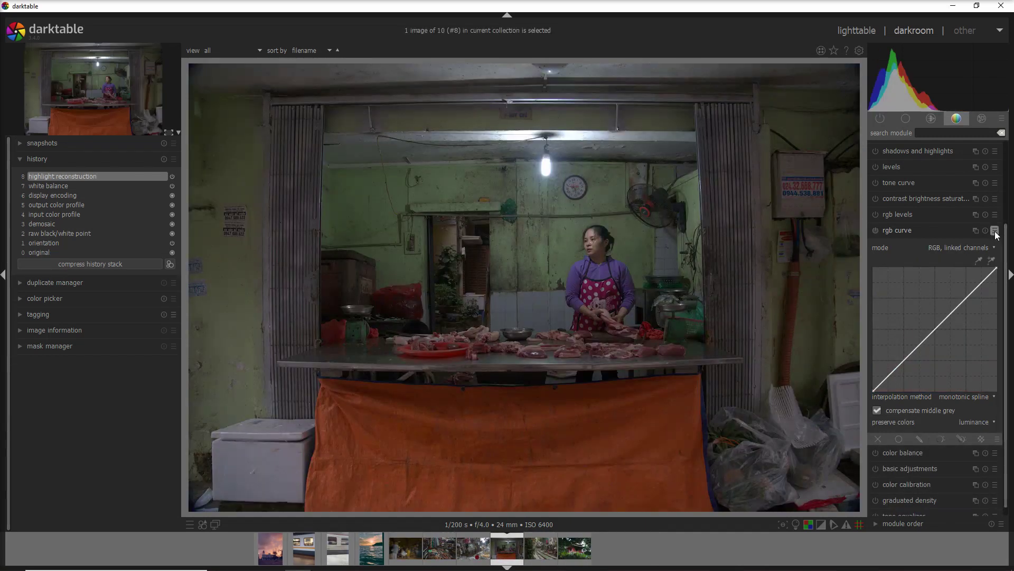
{"action": "left_click", "coordinate": [995, 231]}
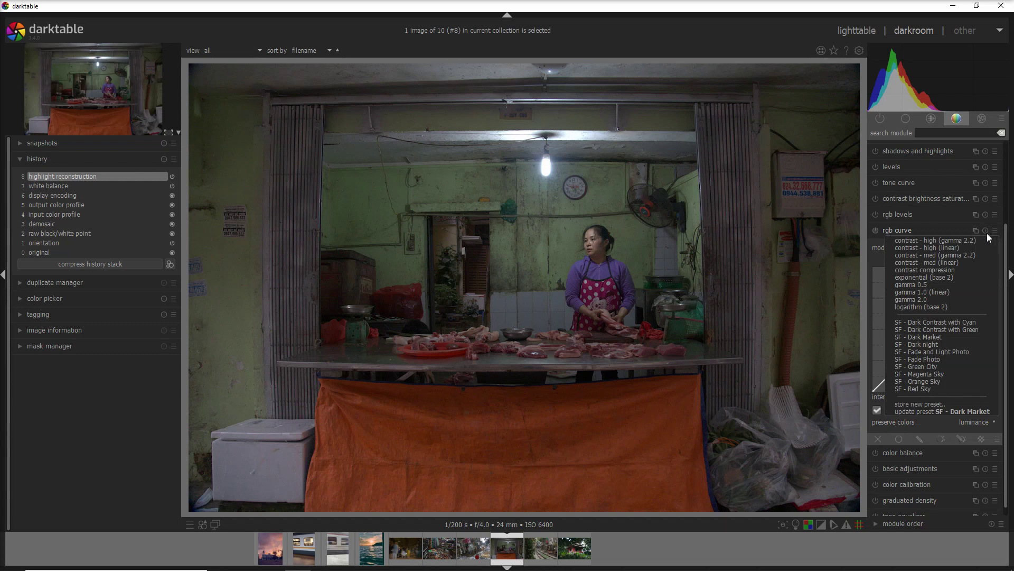
{"action": "left_click", "coordinate": [943, 337]}
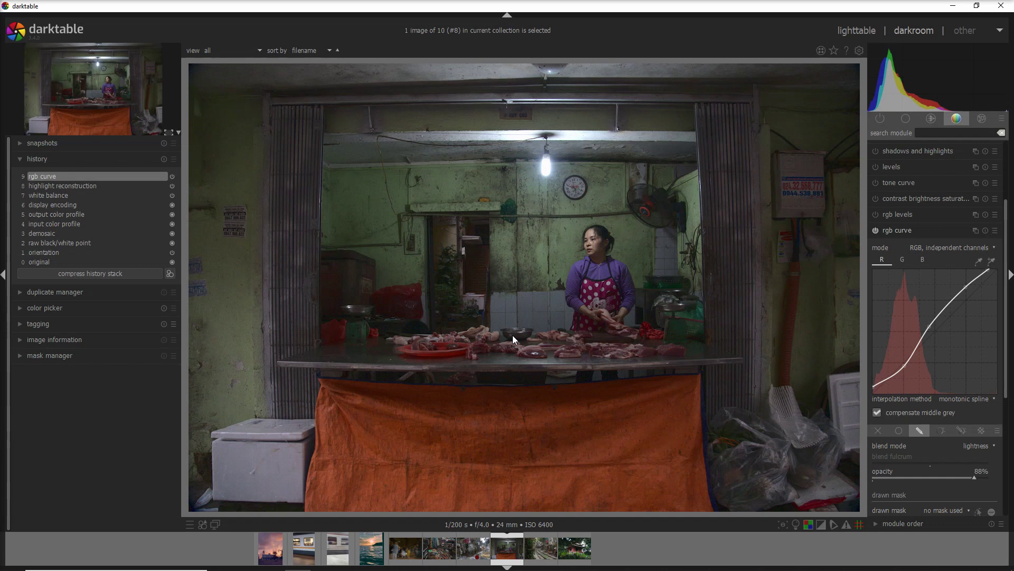
{"action": "left_click", "coordinate": [342, 555]}
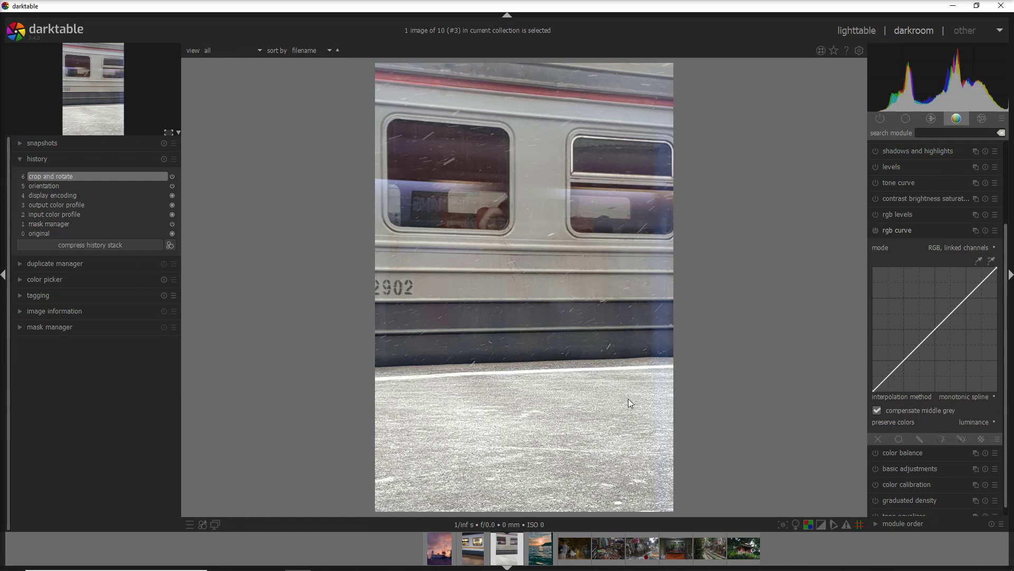
Step: Enable rgb curve on the train photo and apply the SF - Dark Contrast with Cyan preset
{"action": "left_click", "coordinate": [948, 307]}
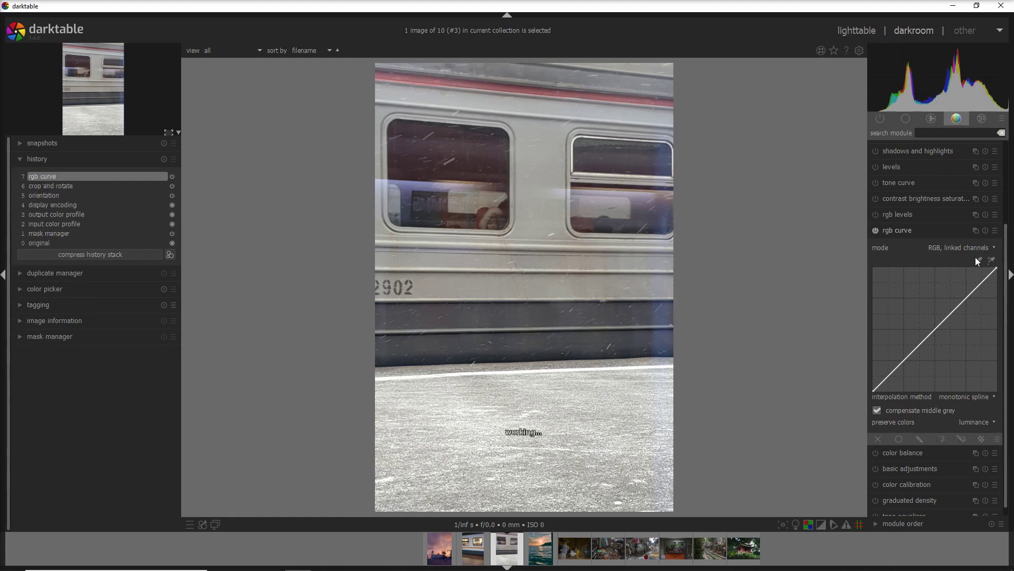
{"action": "left_click", "coordinate": [995, 231]}
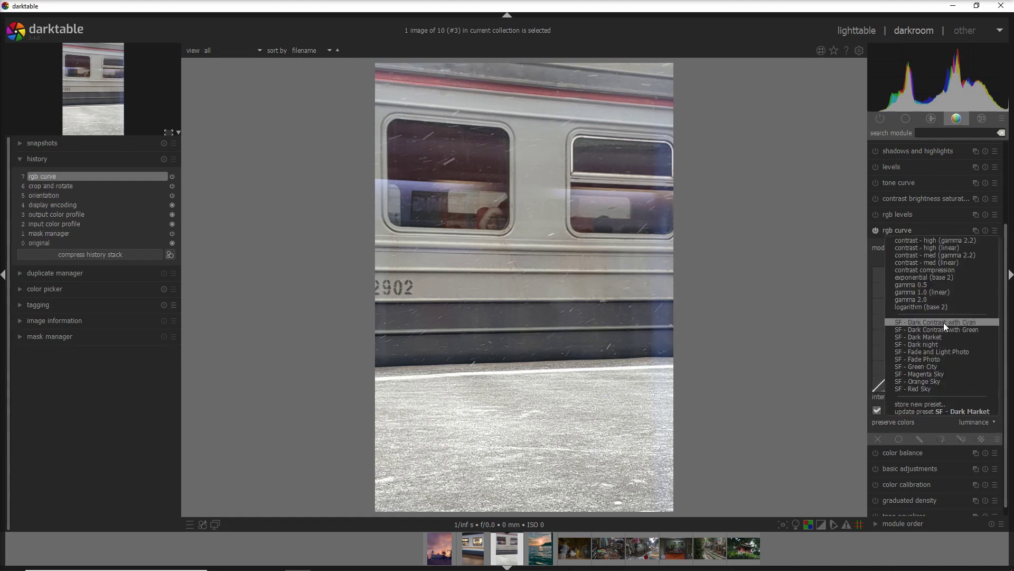
{"action": "left_click", "coordinate": [952, 322]}
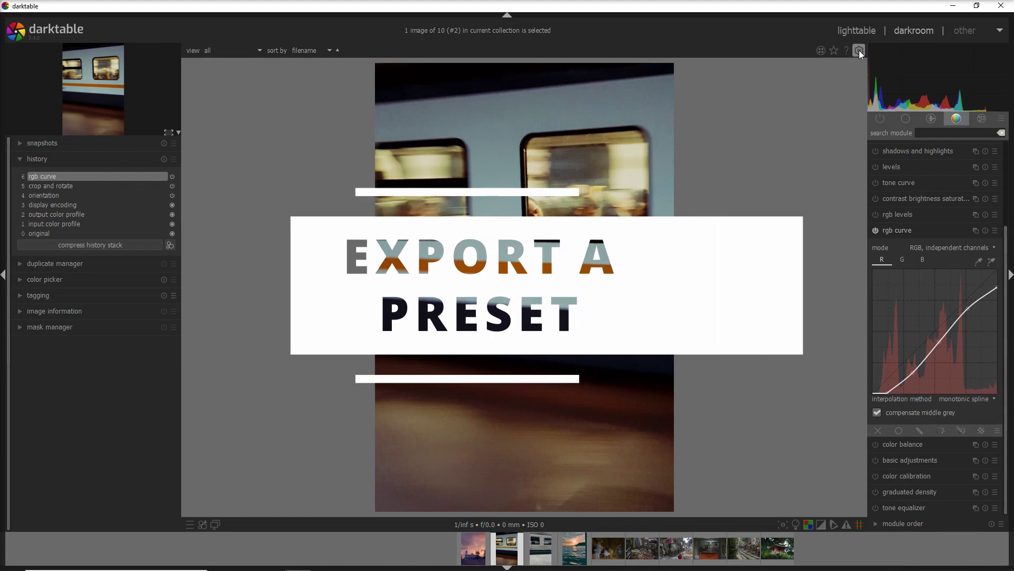
Step: In the preferences presets tab, open the rgb curve preset 'SF - Fade and Light Photo' for editing
{"action": "left_click", "coordinate": [859, 49]}
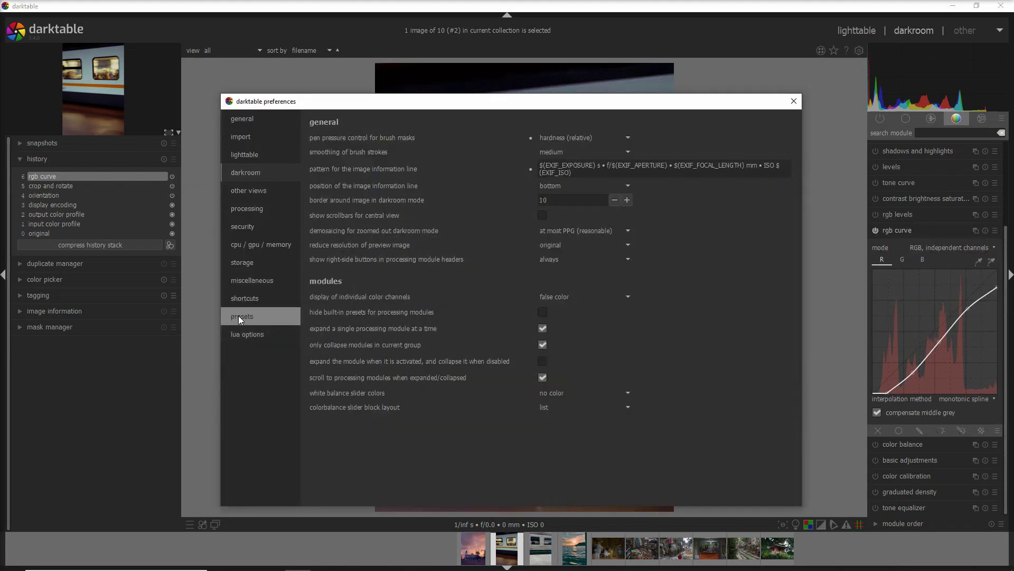
{"action": "left_click", "coordinate": [239, 316]}
{"action": "scroll", "coordinate": [404, 318], "scroll_direction": "down", "scroll_amount": 1}
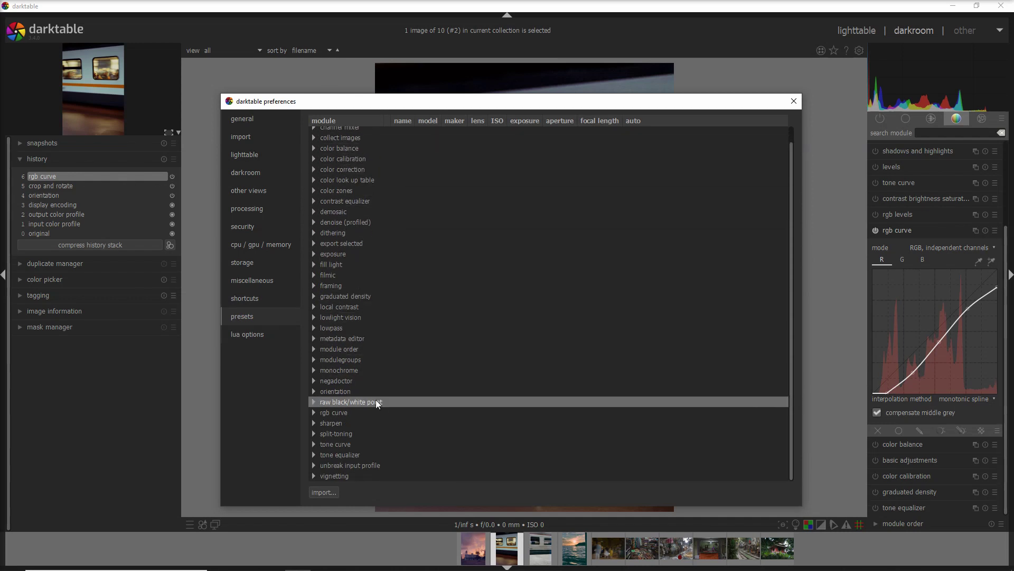
{"action": "left_click", "coordinate": [313, 413]}
{"action": "scroll", "coordinate": [492, 325], "scroll_direction": "down", "scroll_amount": 5}
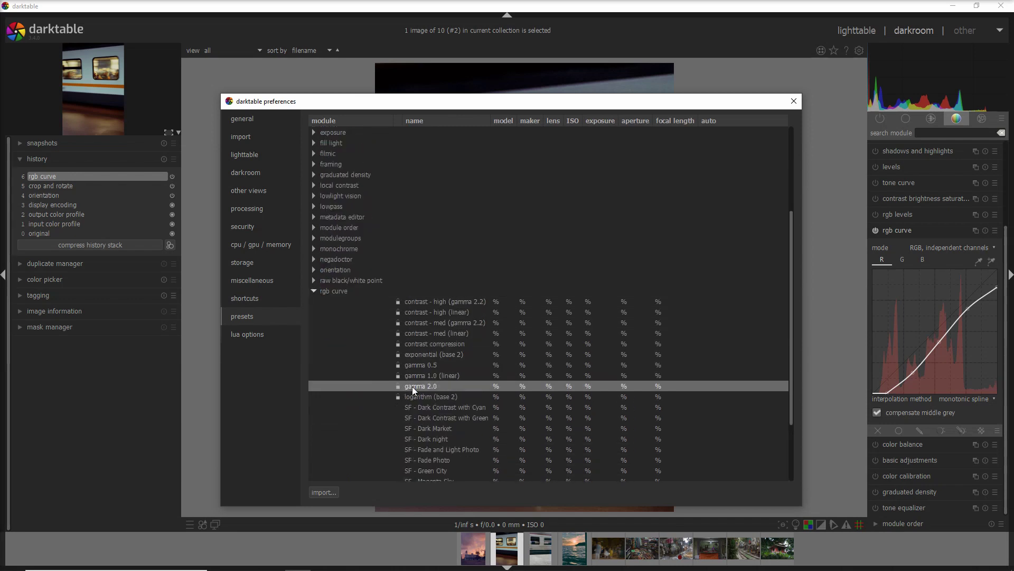
{"action": "scroll", "coordinate": [400, 378], "scroll_direction": "down", "scroll_amount": 3}
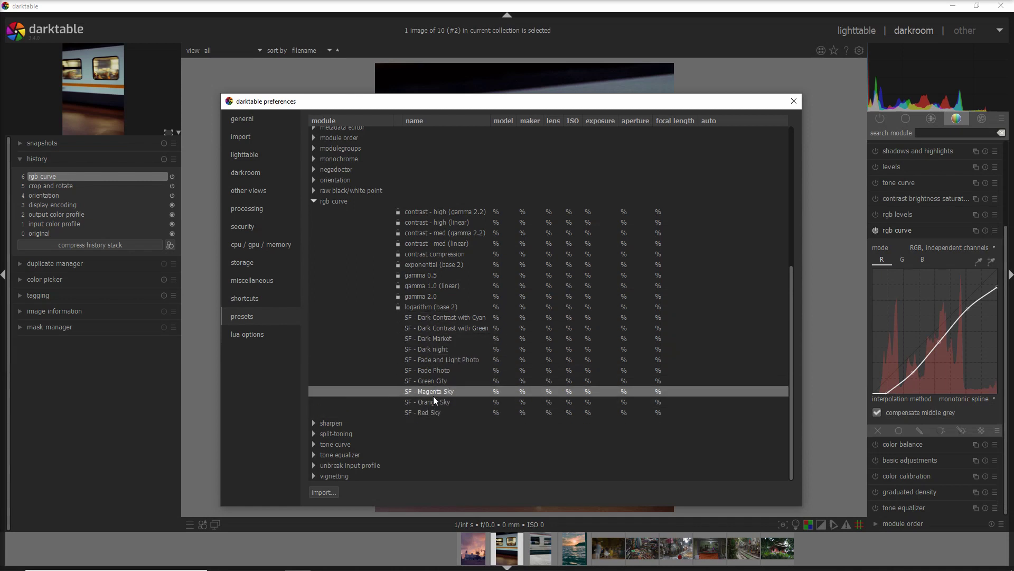
{"action": "double_click", "coordinate": [430, 361]}
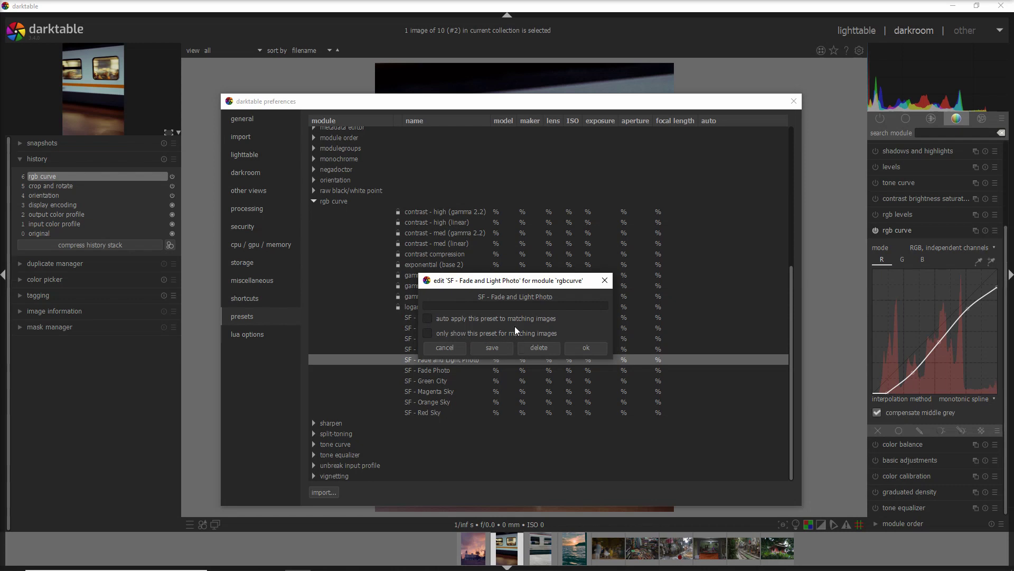
Step: Save the 'SF - Fade and Light Photo' preset into Downloads/darktable RGB Curve Presets
{"action": "left_click", "coordinate": [486, 349]}
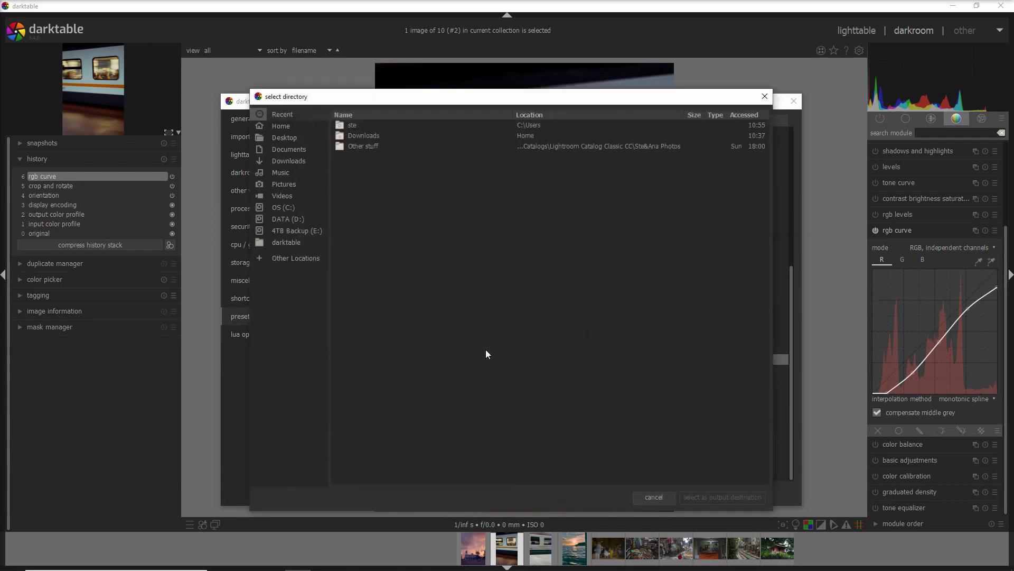
{"action": "double_click", "coordinate": [353, 135]}
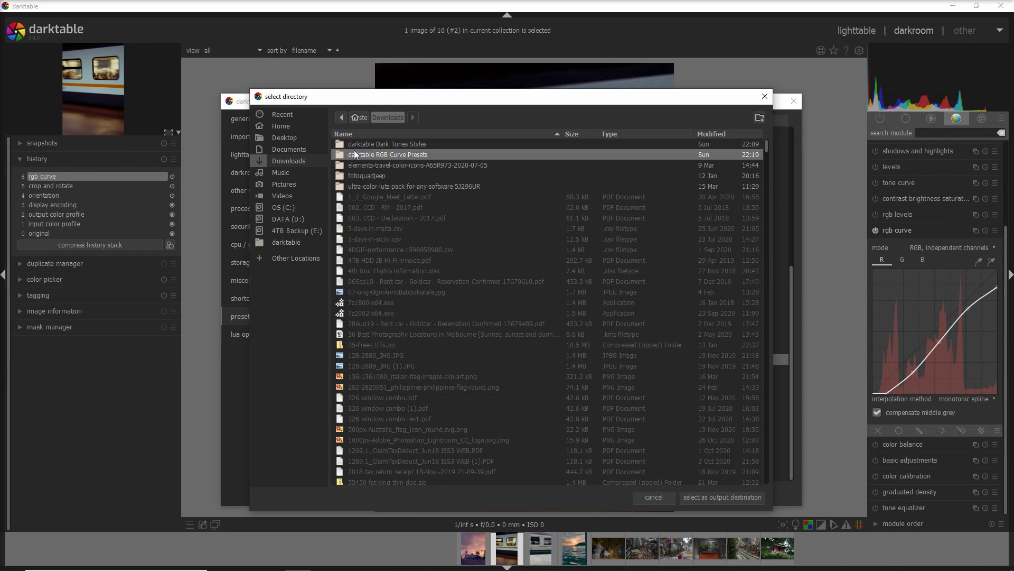
{"action": "double_click", "coordinate": [398, 154]}
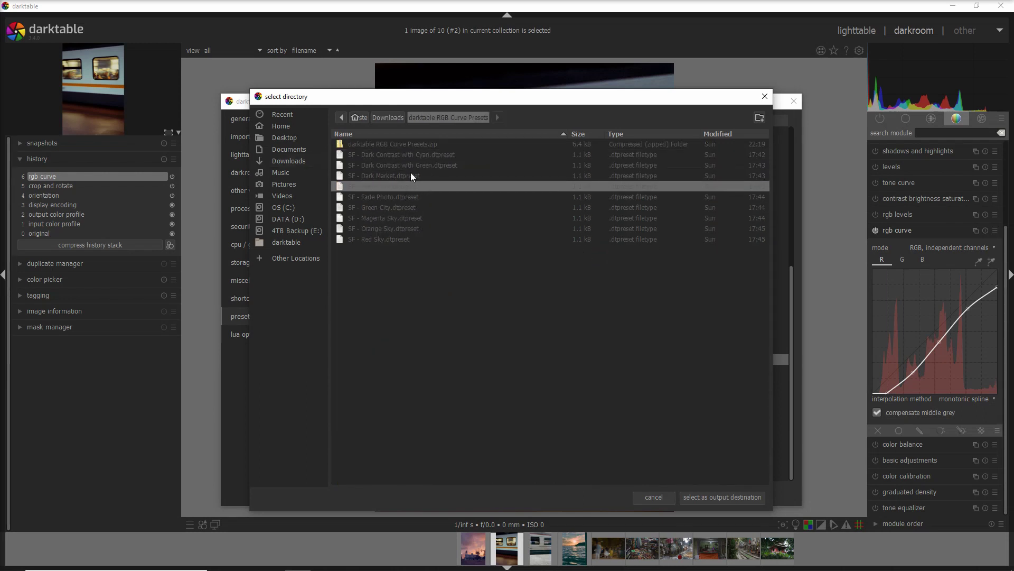
{"action": "left_click", "coordinate": [737, 498]}
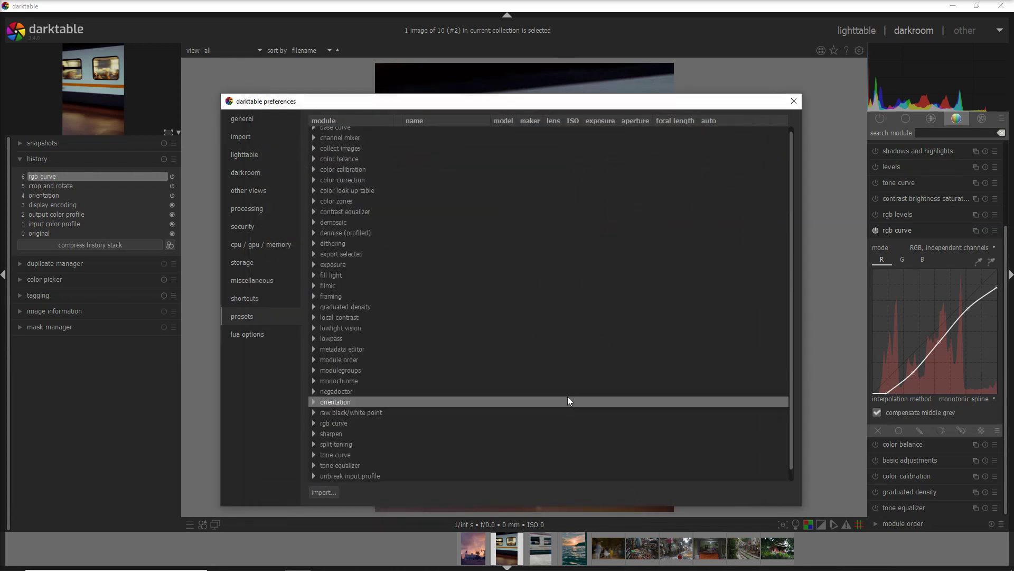
Step: Delete the 'SF - Fade and Light Photo' rgb curve preset, confirming with yes
{"action": "scroll", "coordinate": [342, 433], "scroll_direction": "down", "scroll_amount": 1}
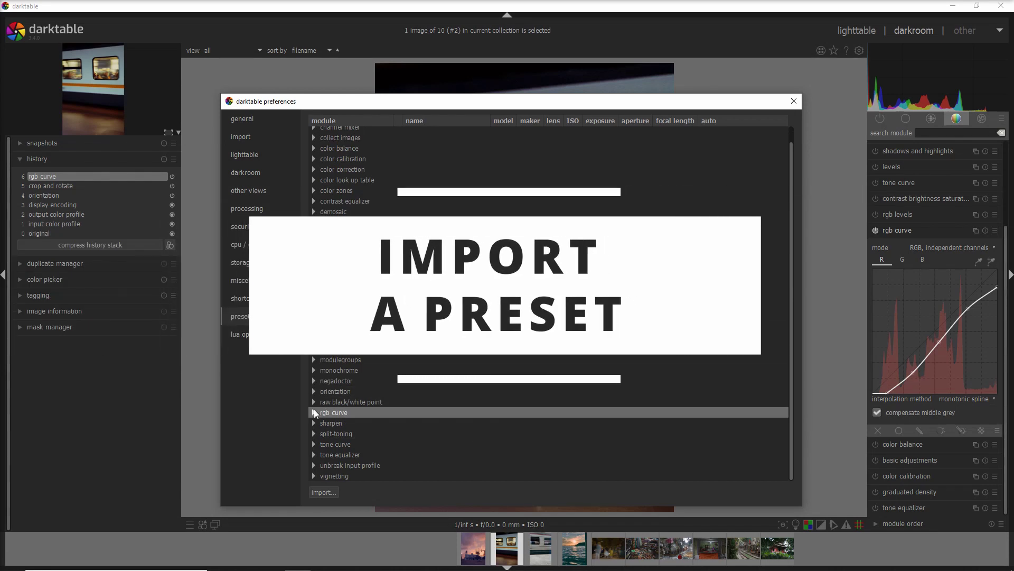
{"action": "left_click", "coordinate": [314, 412]}
{"action": "scroll", "coordinate": [509, 335], "scroll_direction": "down", "scroll_amount": 5}
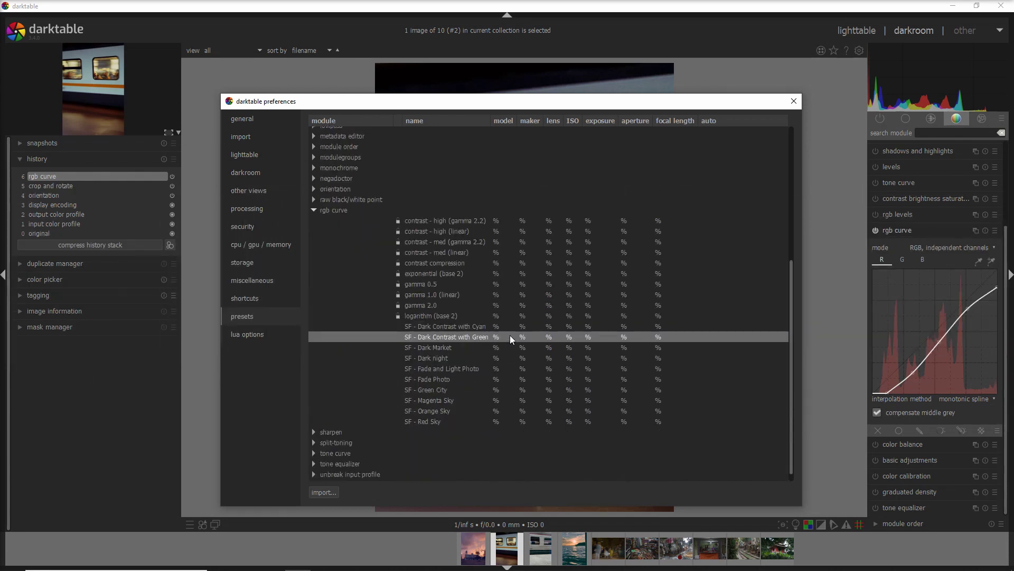
{"action": "double_click", "coordinate": [469, 368]}
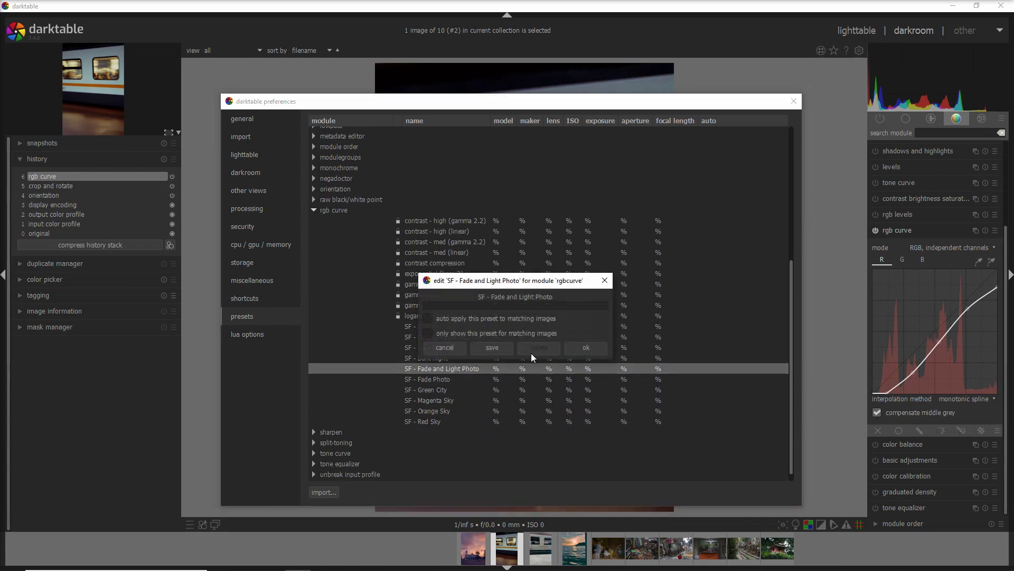
{"action": "left_click", "coordinate": [540, 348]}
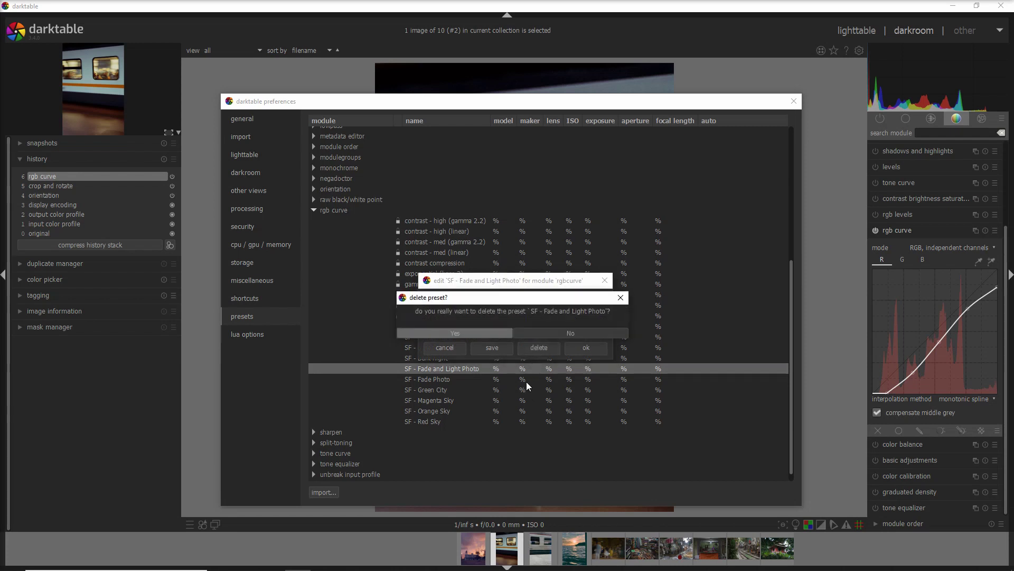
{"action": "left_click", "coordinate": [472, 331]}
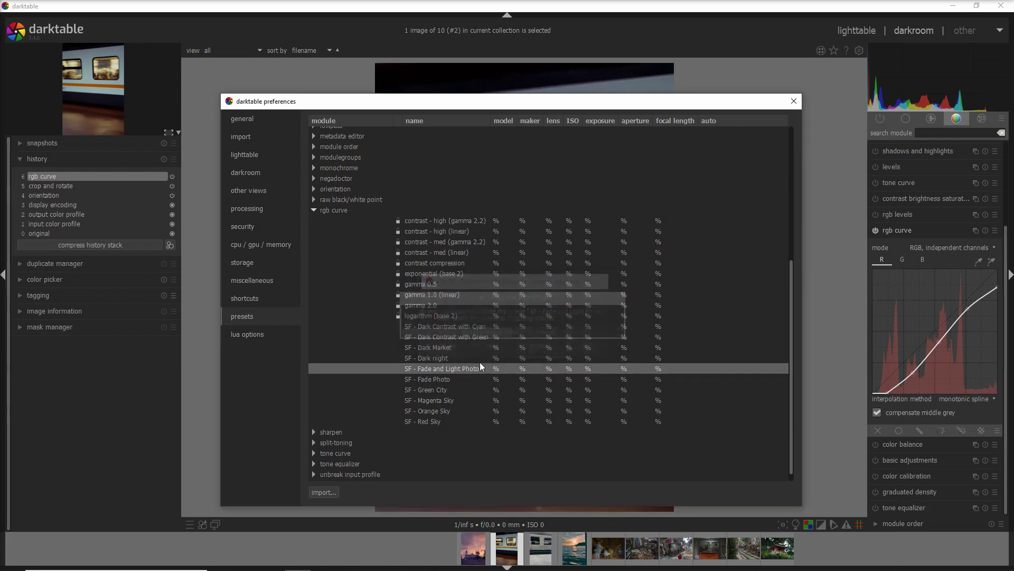
{"action": "left_click", "coordinate": [314, 211]}
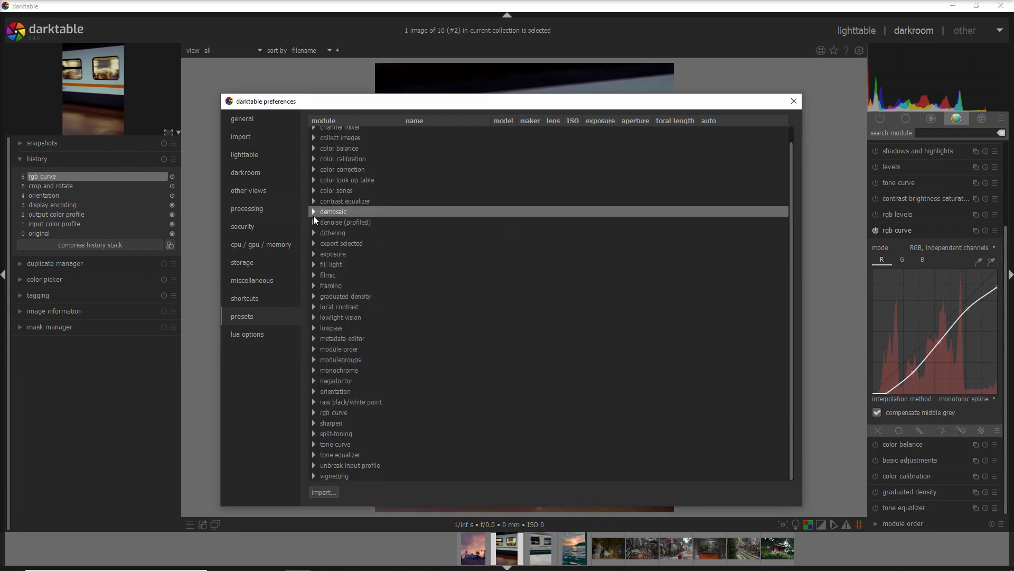
Step: Import 'SF - Fade and Light Photo.dtpreset' from darktable RGB Curve Presets and verify it under rgb curve
{"action": "left_click", "coordinate": [328, 495]}
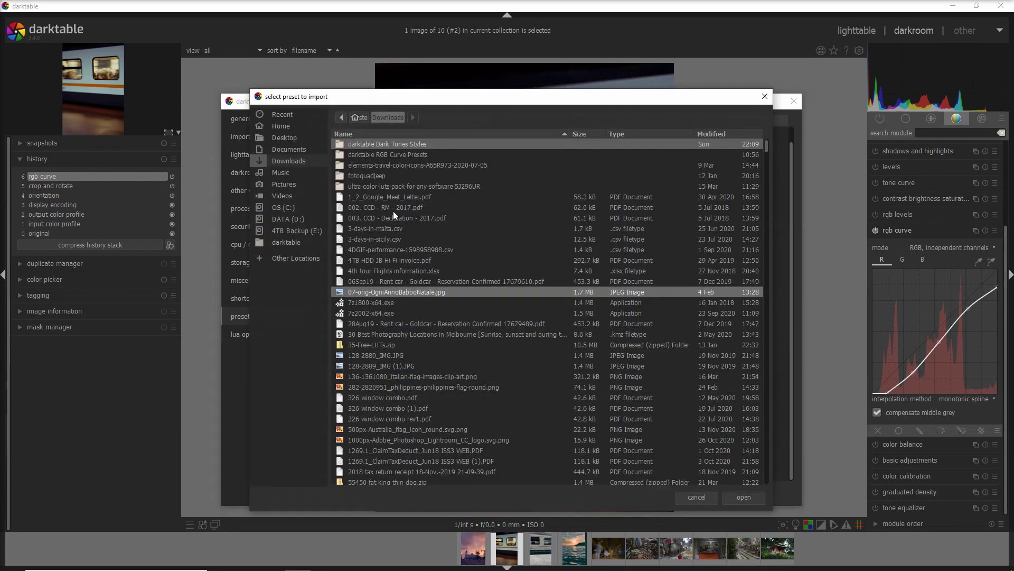
{"action": "double_click", "coordinate": [403, 154]}
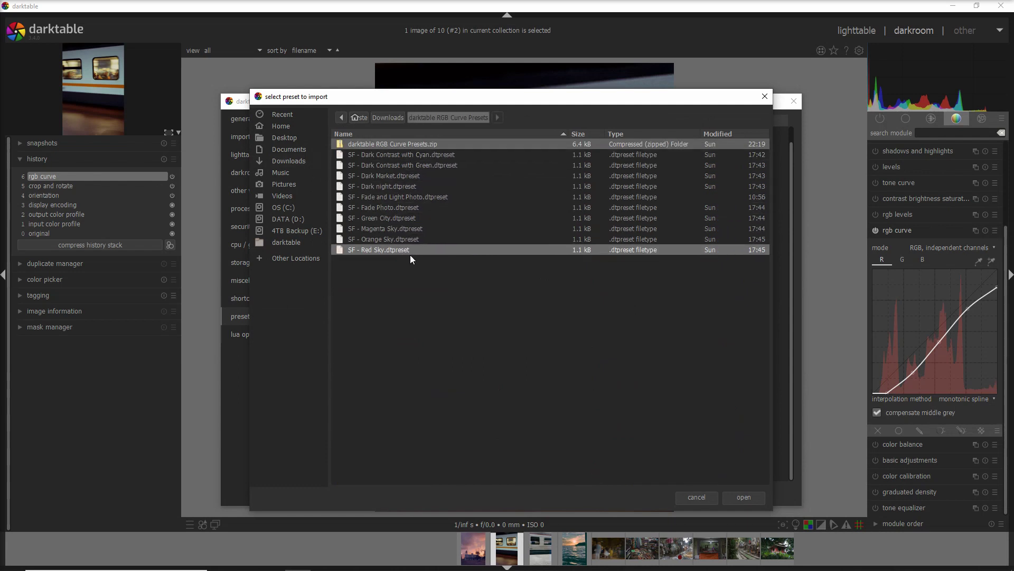
{"action": "double_click", "coordinate": [432, 198]}
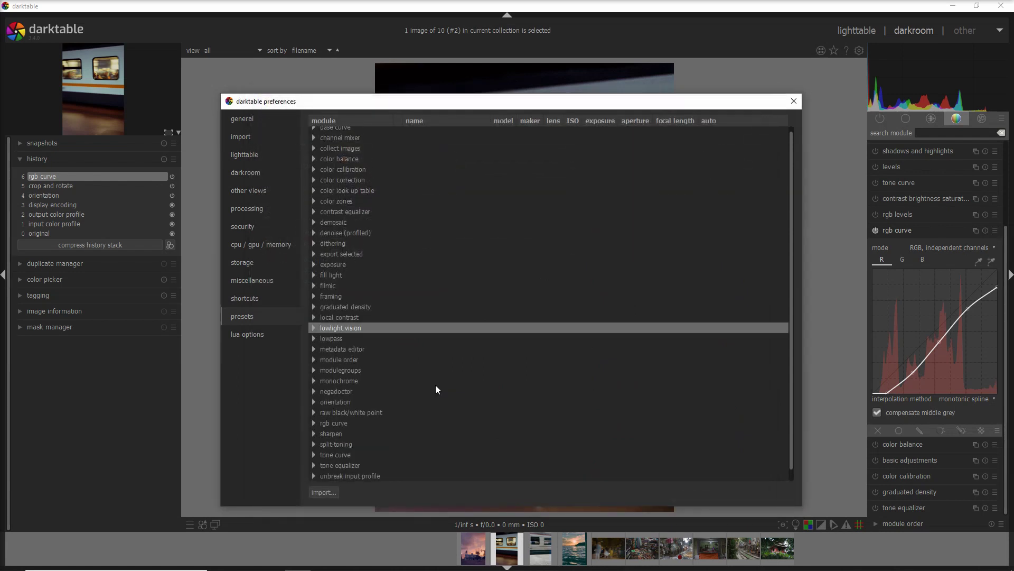
{"action": "left_click", "coordinate": [314, 423]}
{"action": "scroll", "coordinate": [525, 313], "scroll_direction": "down", "scroll_amount": 5}
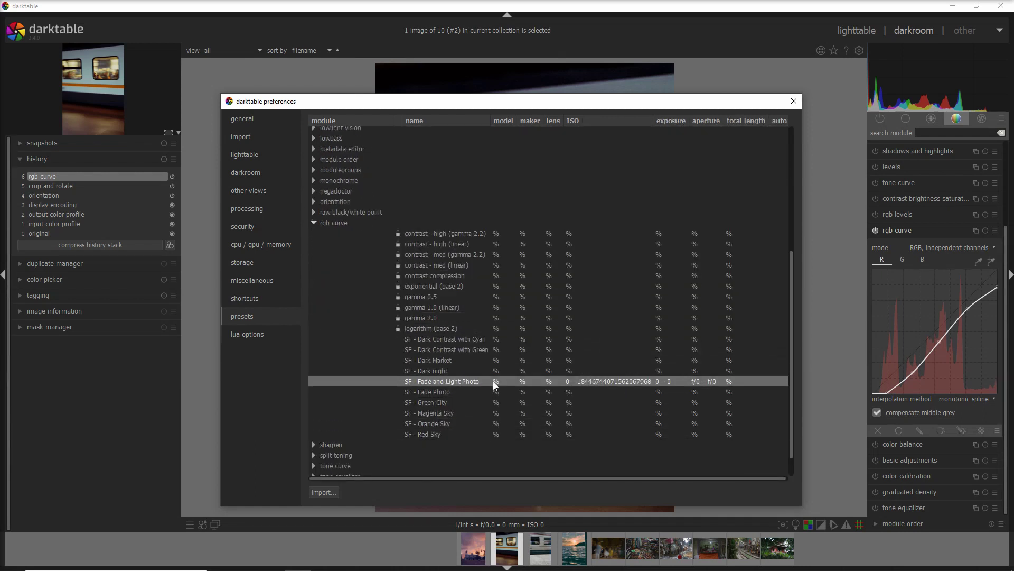